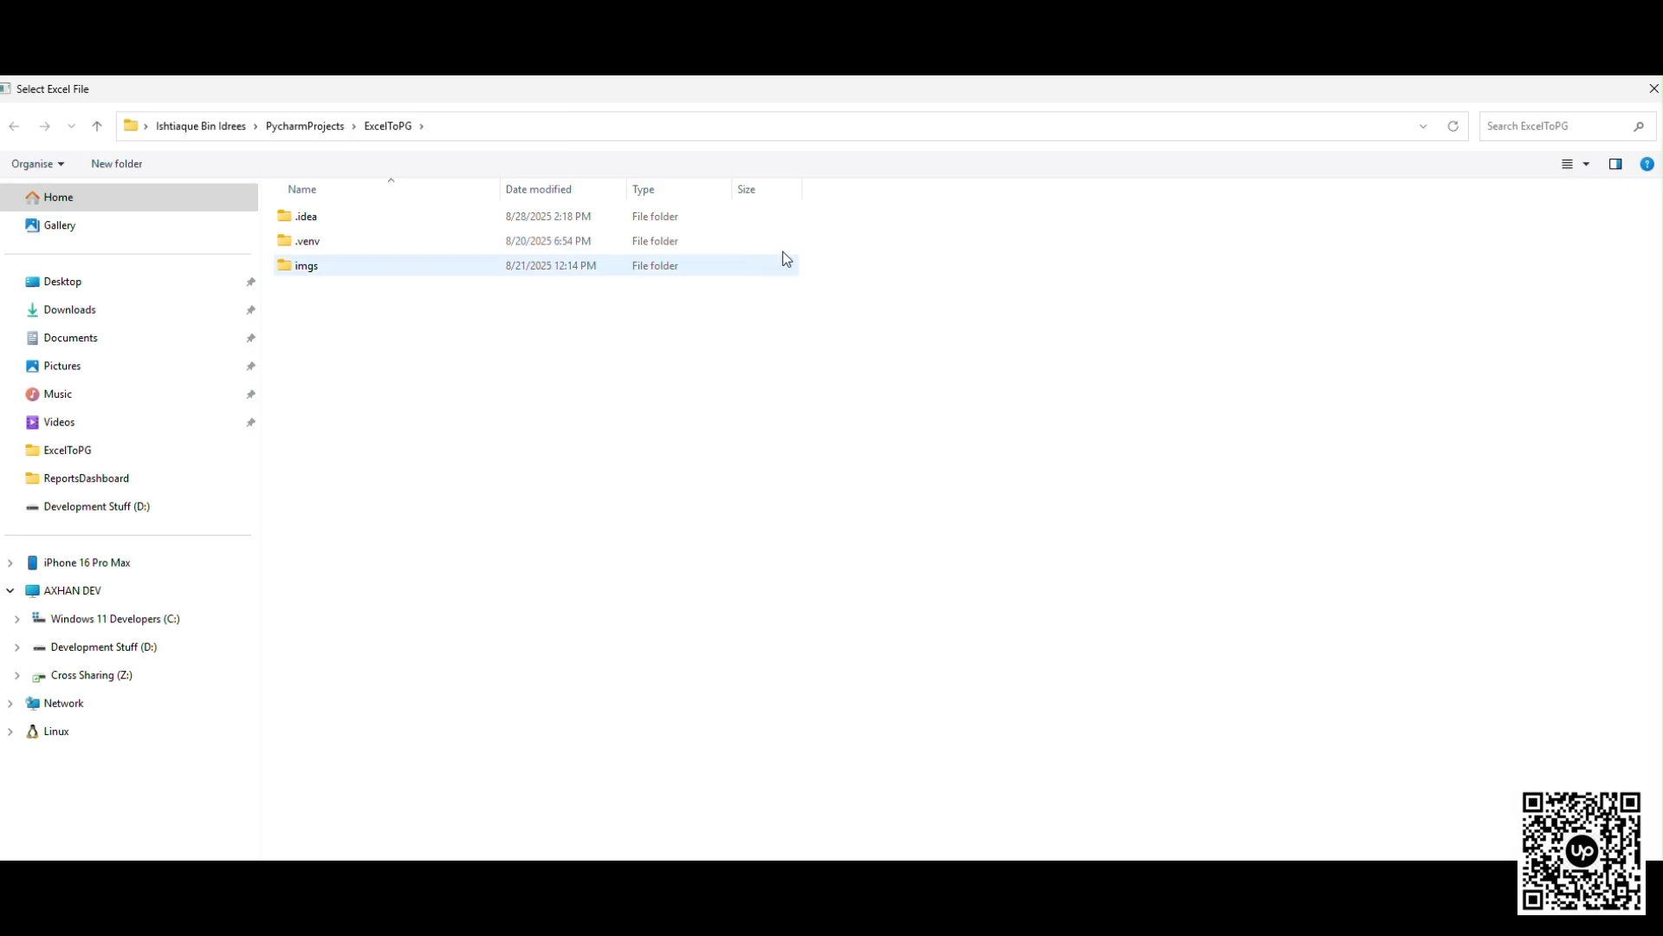
- Load Trucking Organization.xlsx from the Downloads folder as the source file and connect to the varen database
left_click(159, 314)
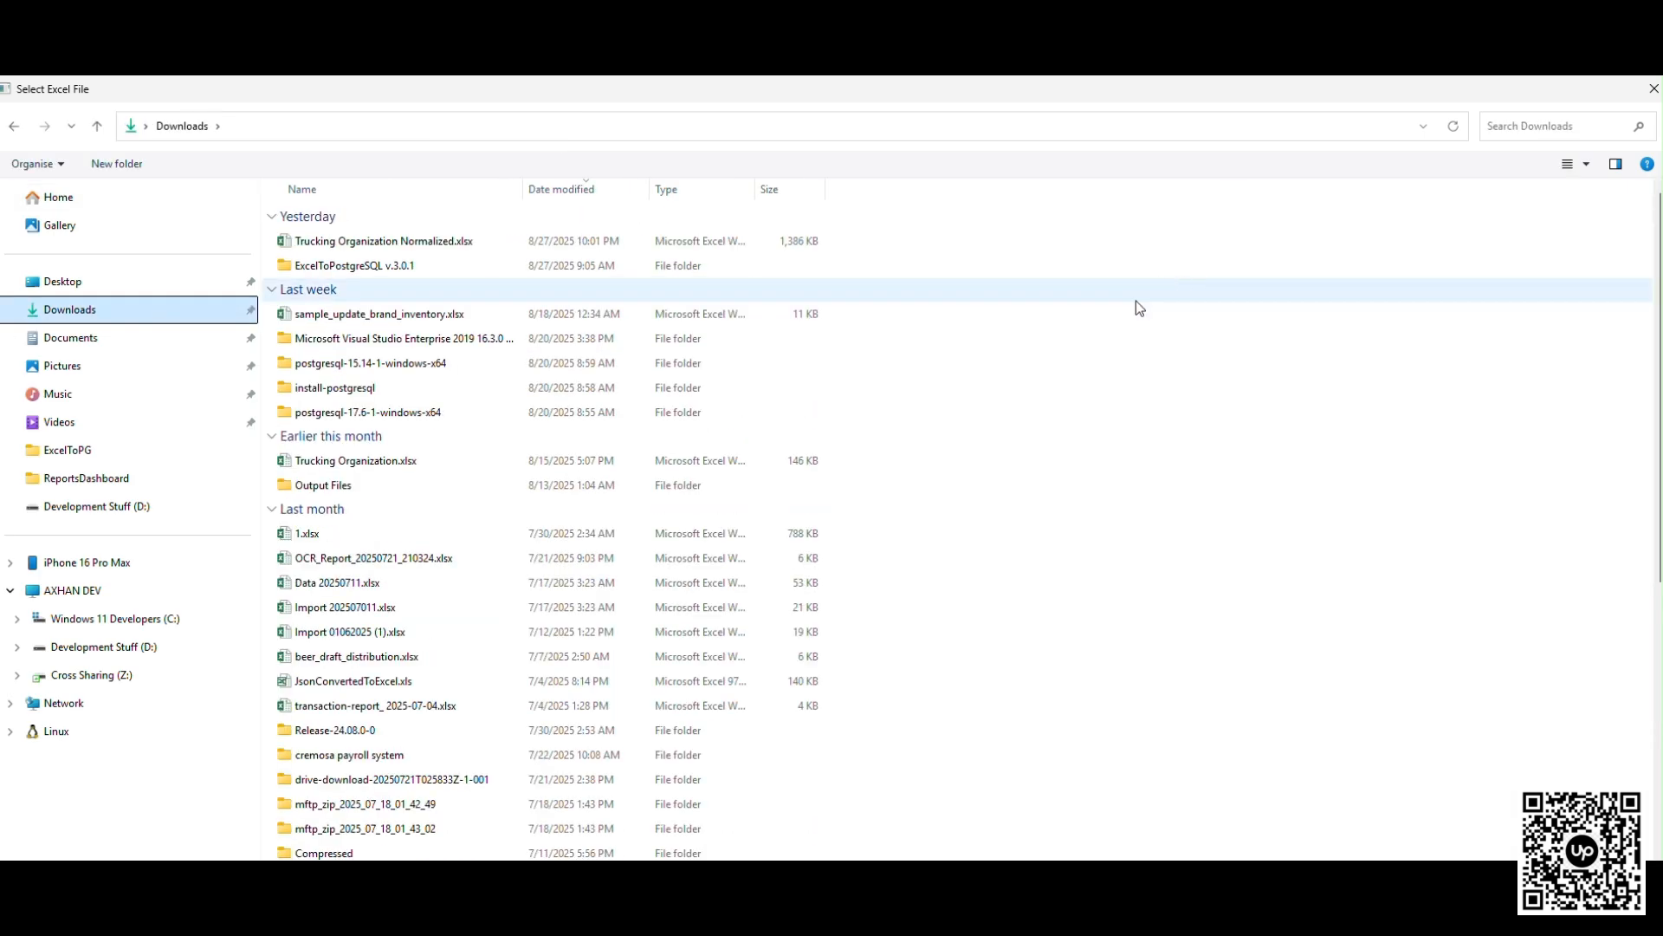
double_click(408, 460)
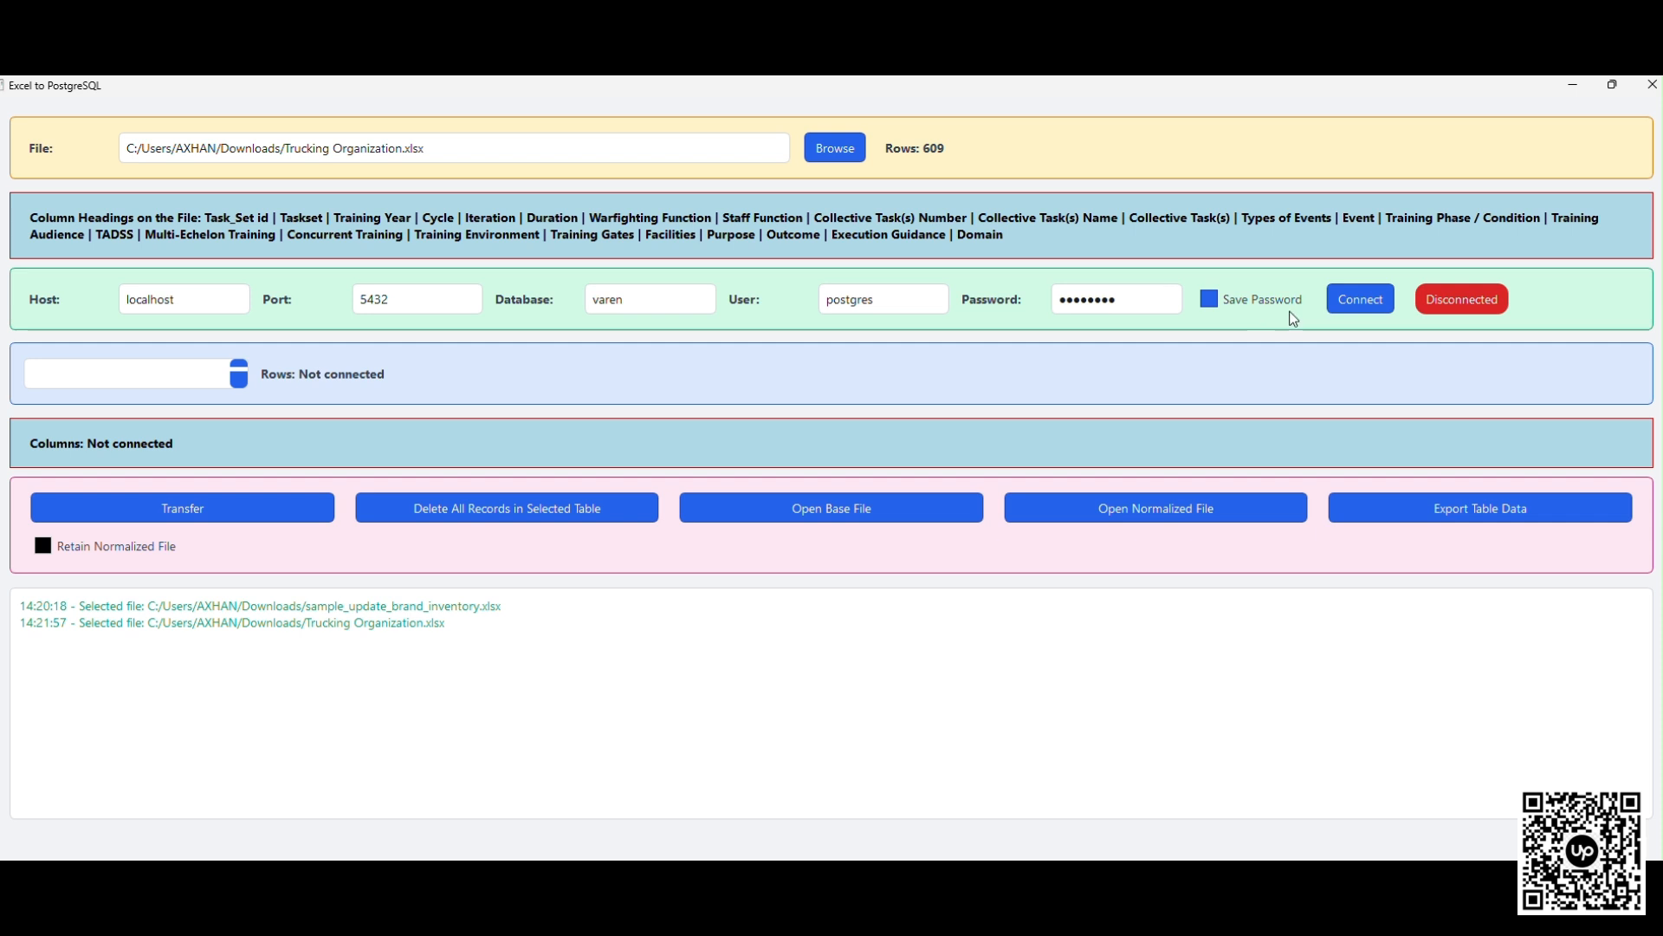
left_click(1359, 303)
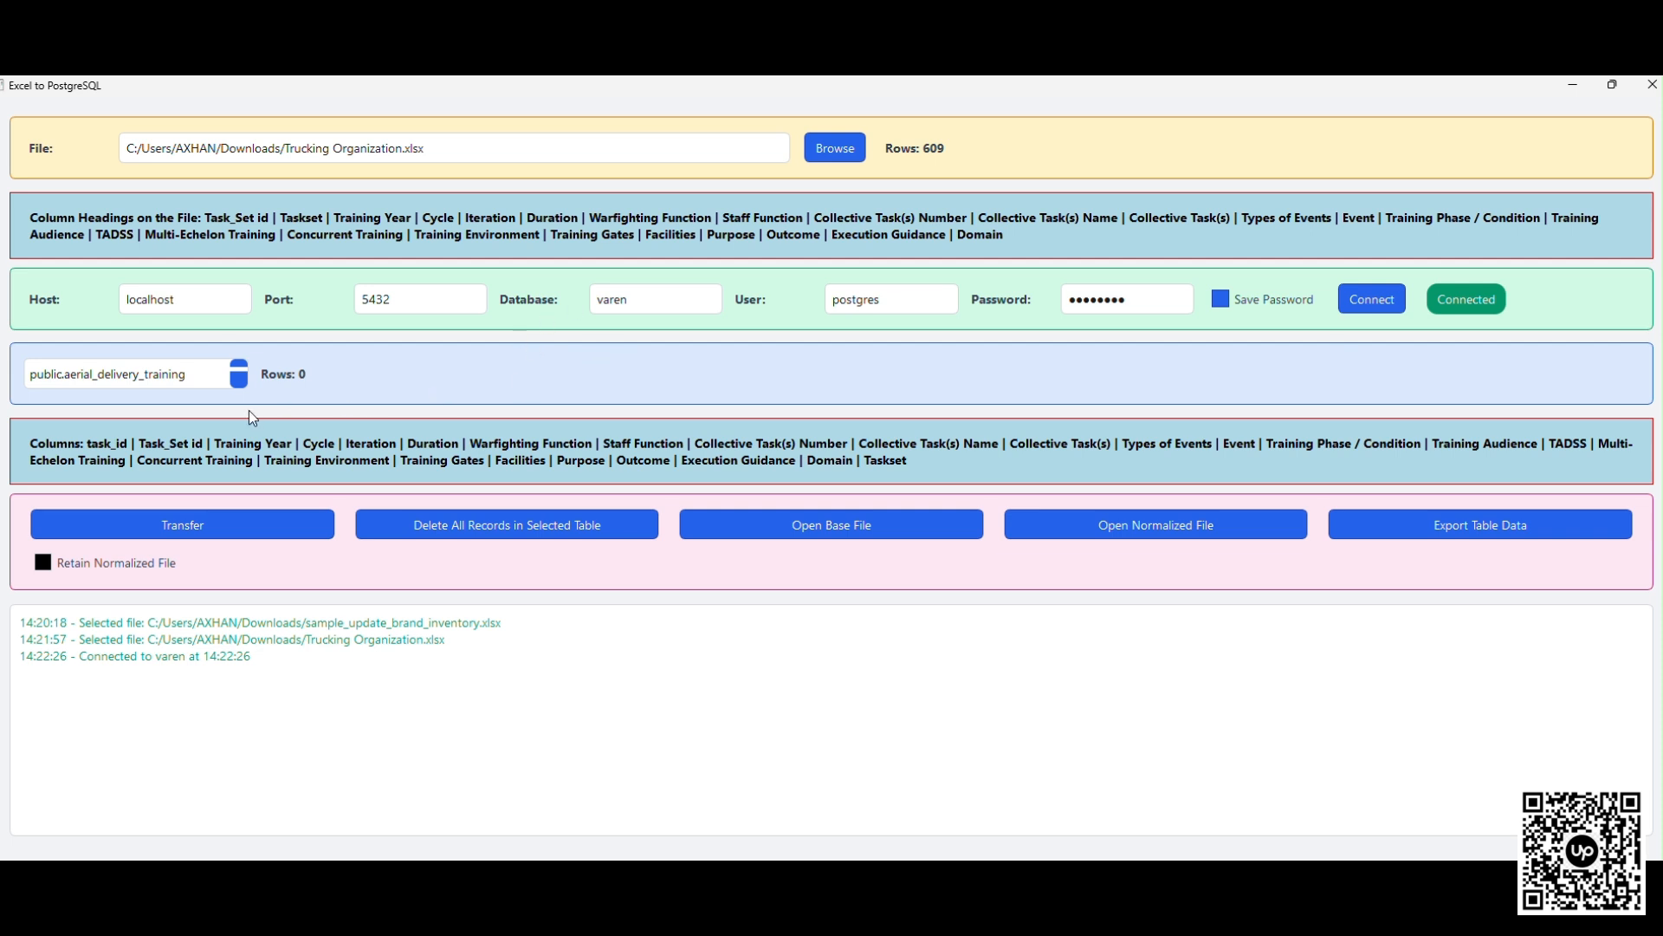
- Check the row counts and columns of the tables public.aerial_delivery_training, public.tbl_data and public.tbl_data2
left_click(189, 375)
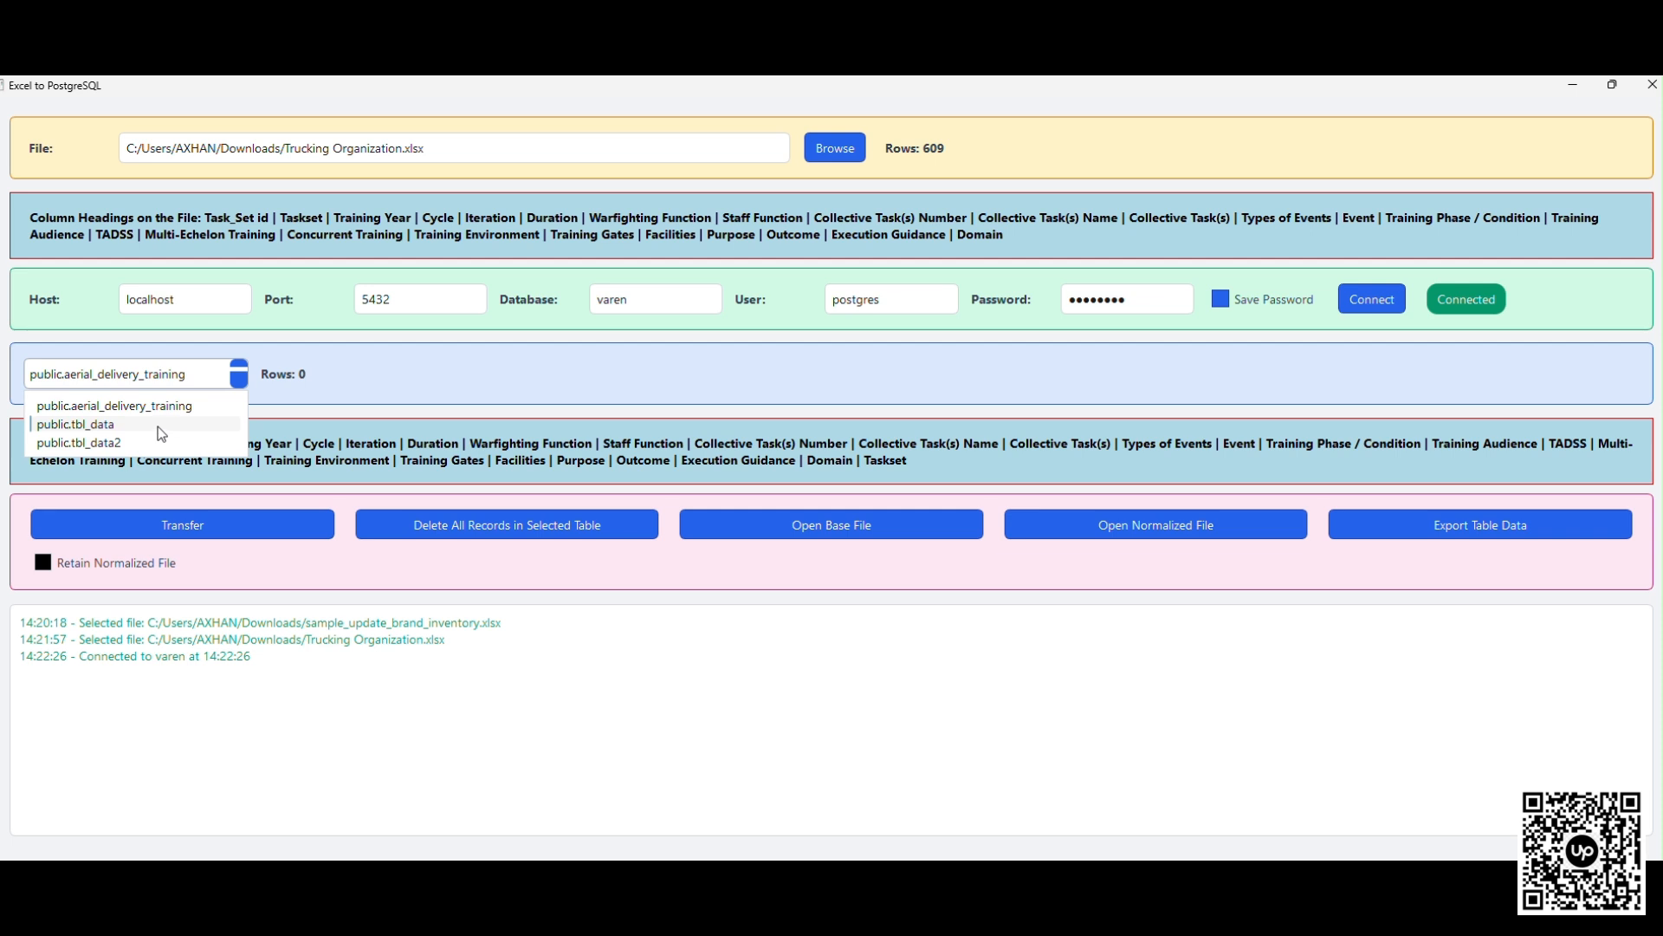
left_click(136, 408)
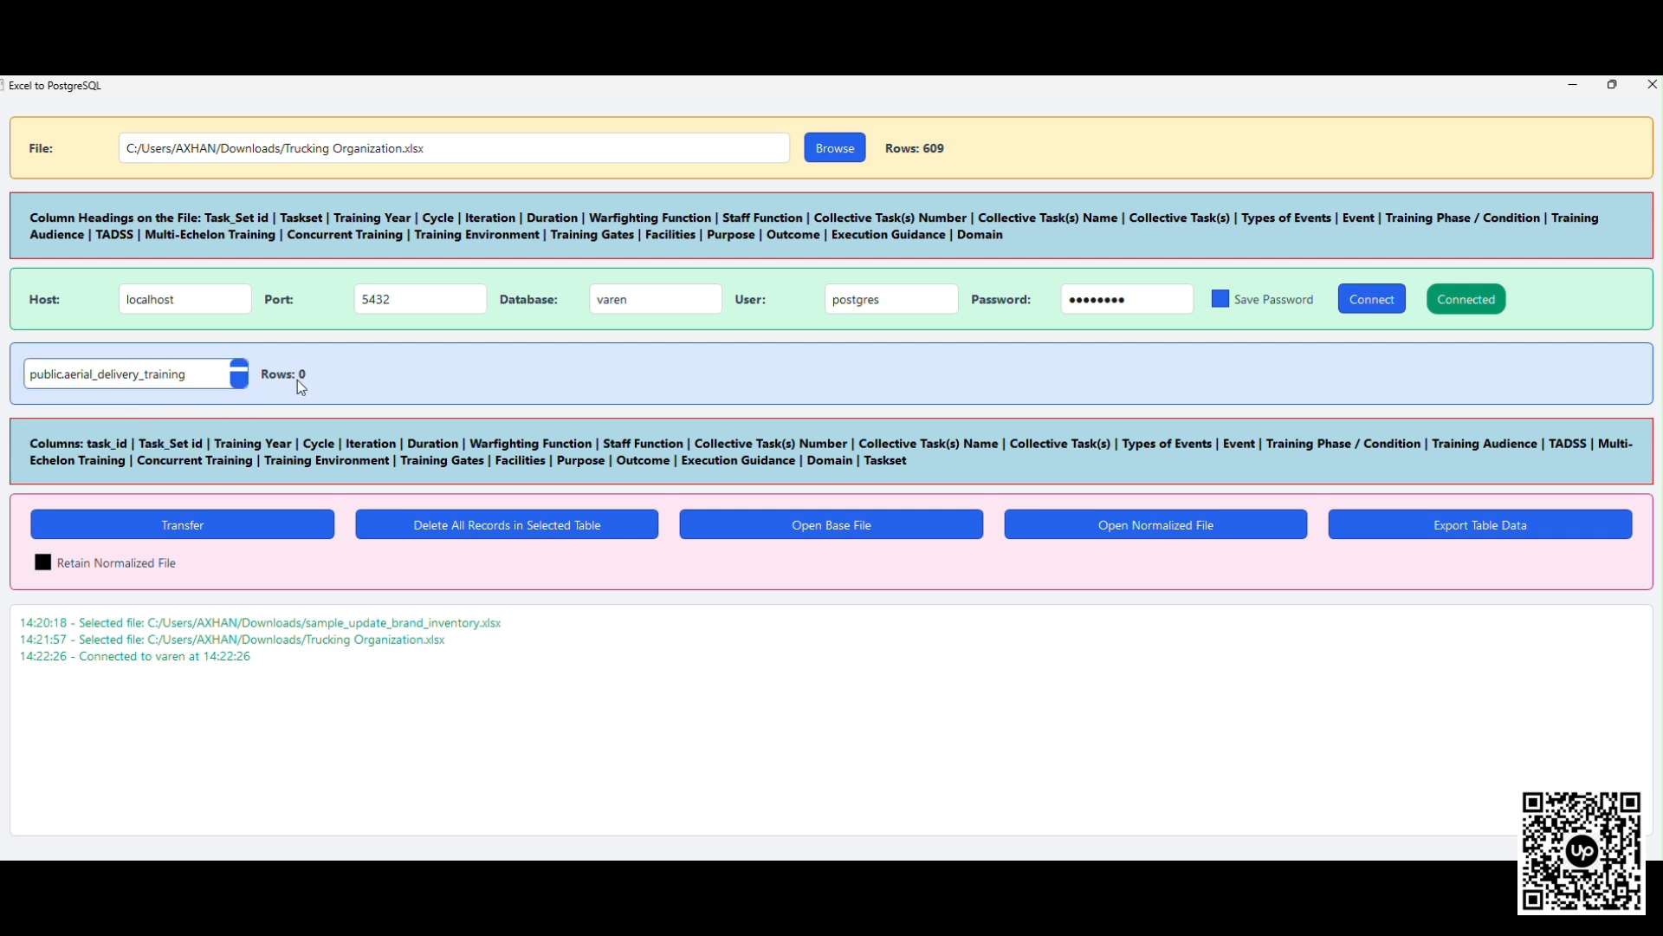
left_click(192, 376)
left_click(143, 432)
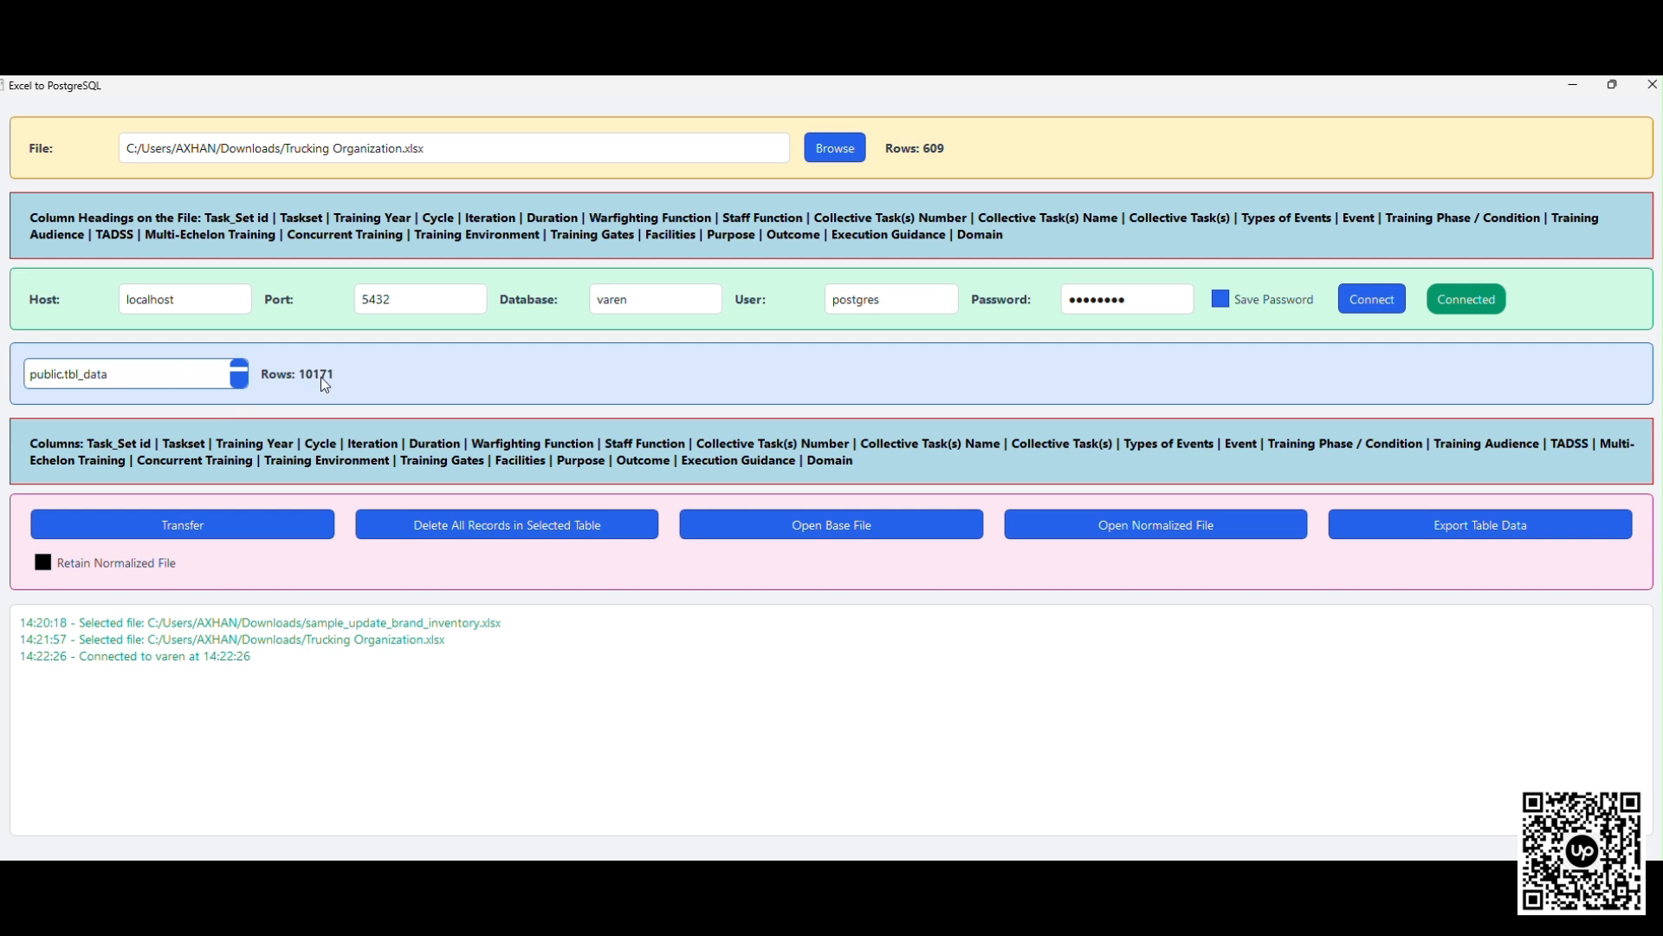
left_click(233, 377)
left_click(174, 438)
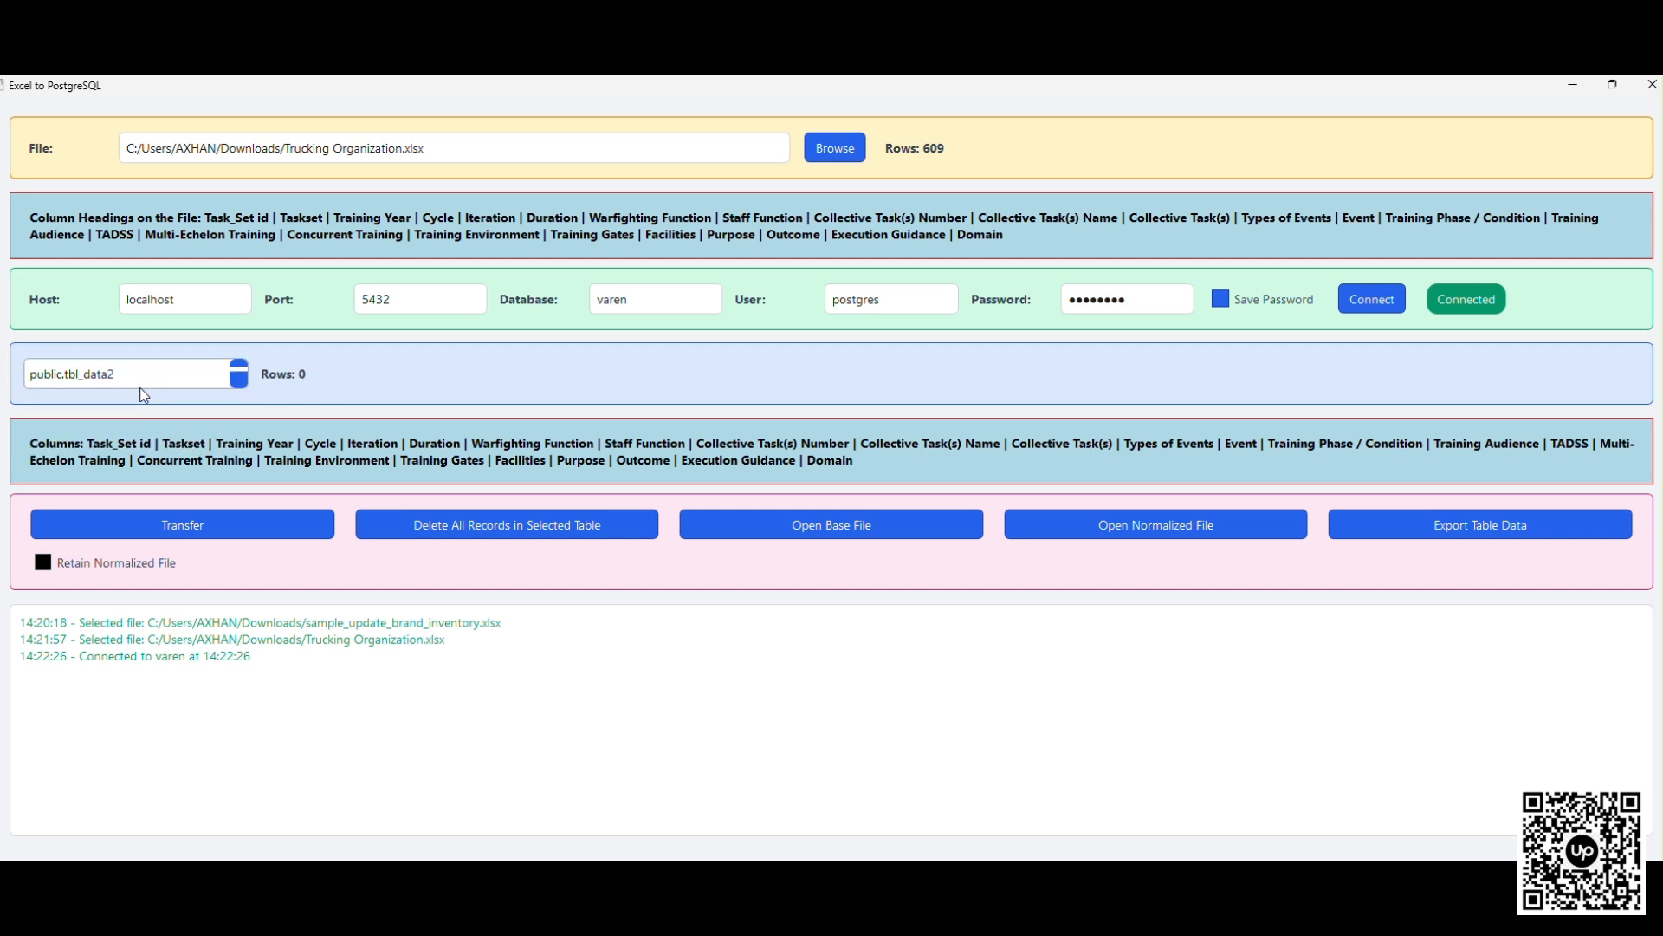
- Try to transfer the Excel file's data into the public.aerial_delivery_training table
left_click(208, 381)
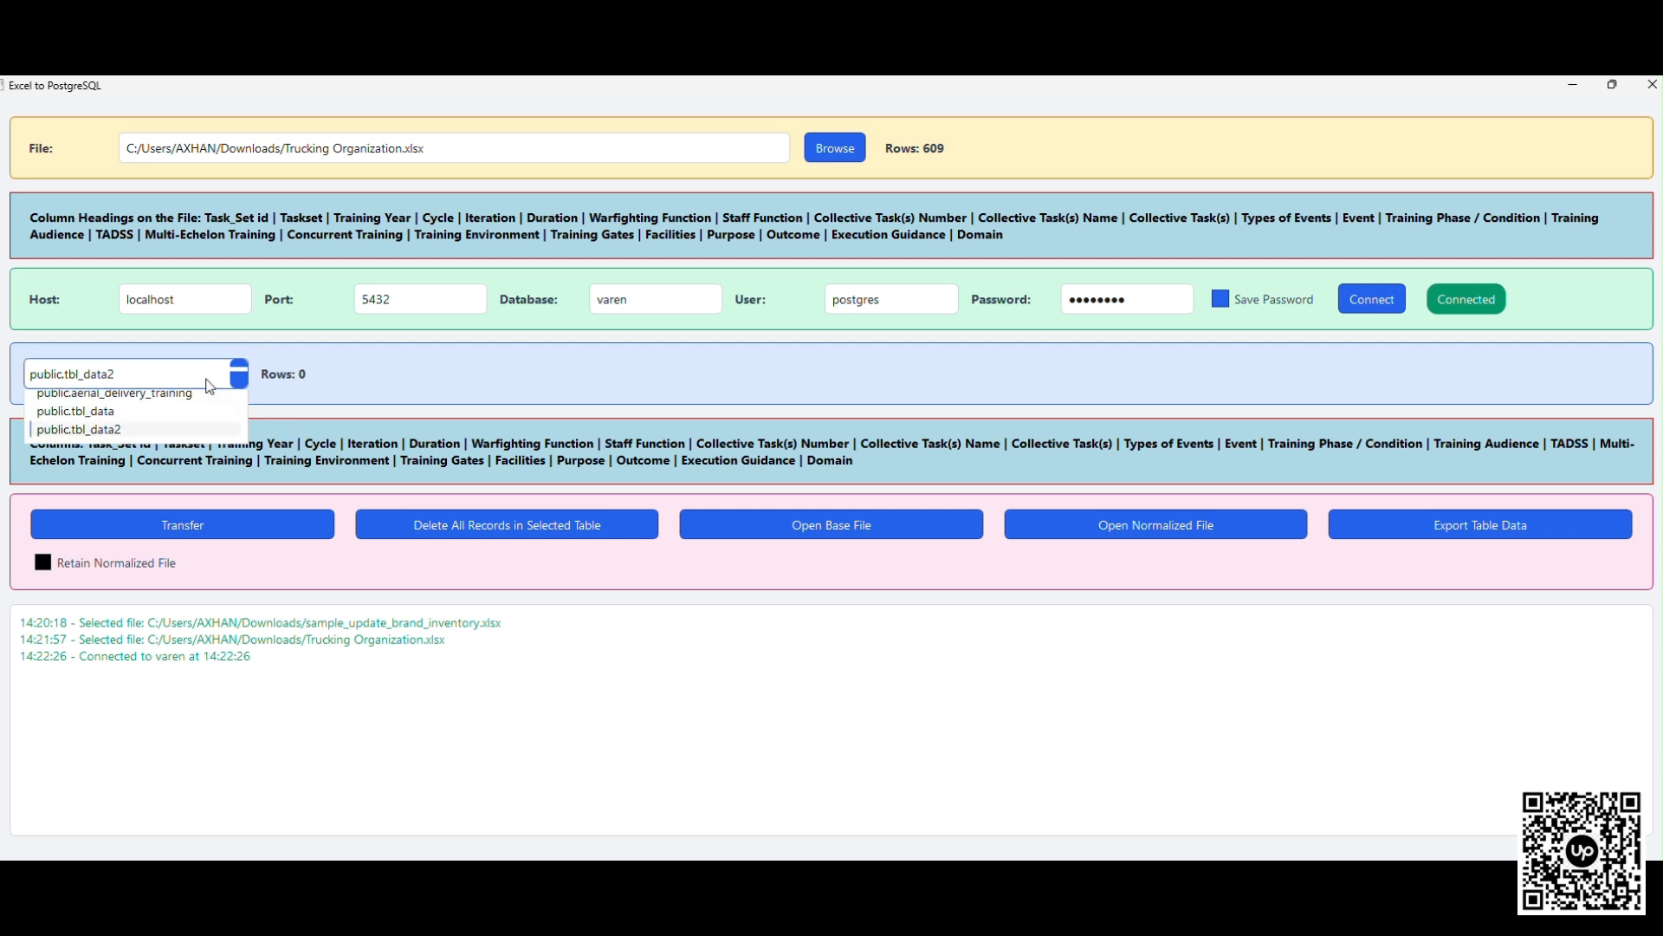
left_click(165, 415)
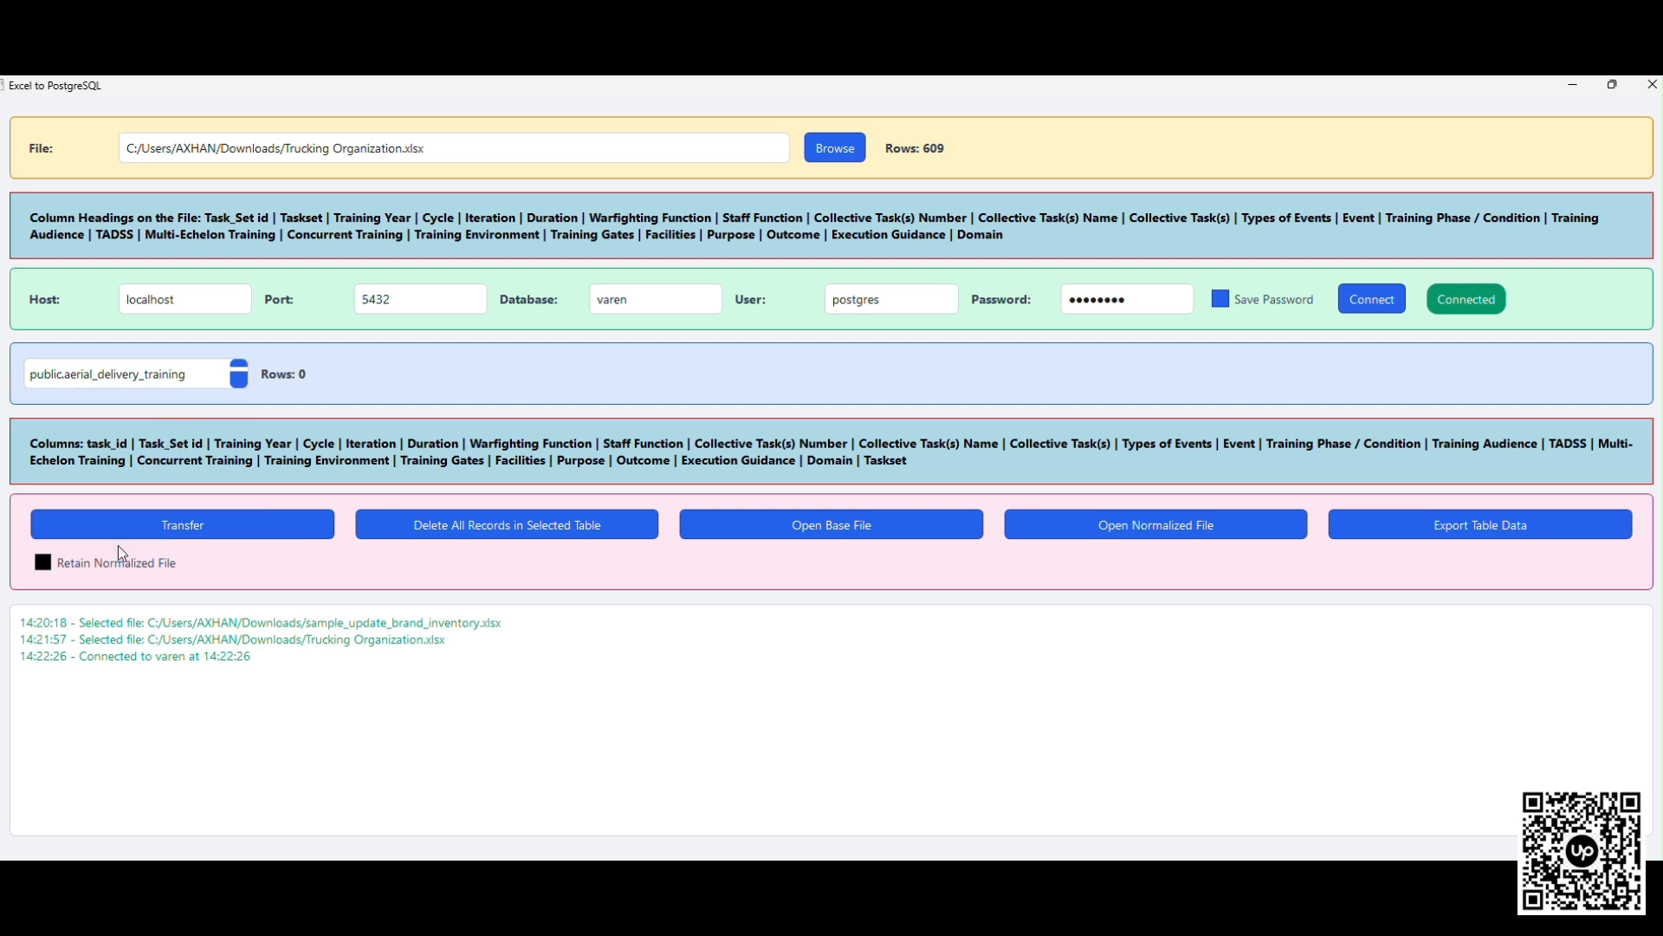
left_click(183, 513)
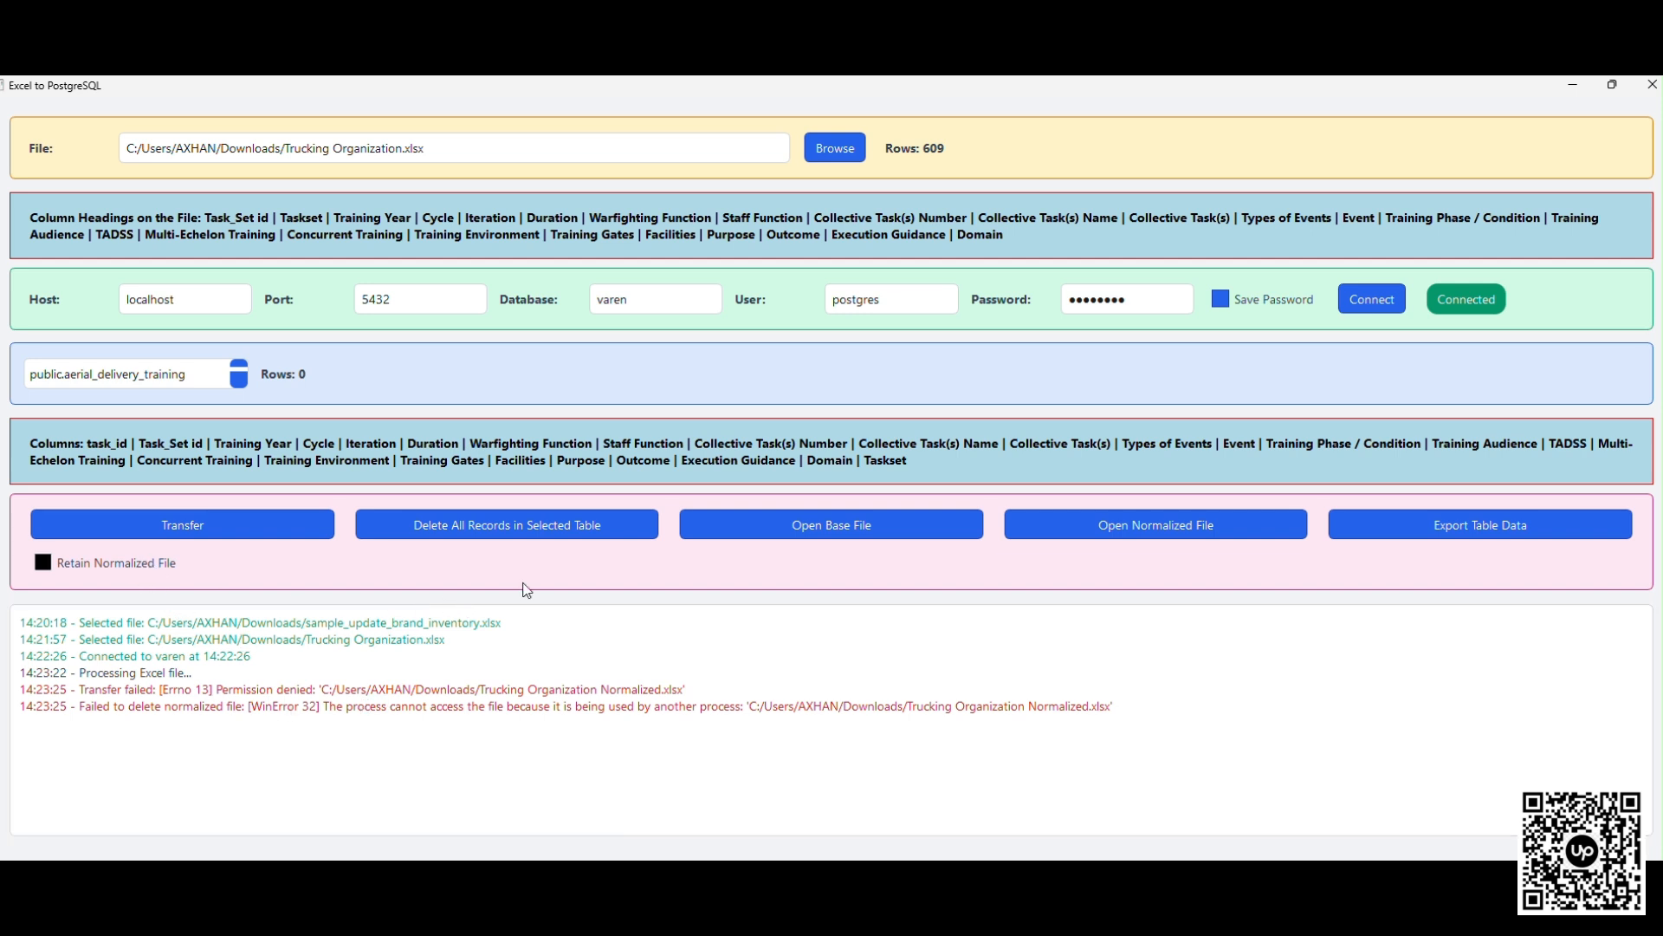
- Open the normalized file, then close the Trucking Organization Normalized workbook and exit Excel
left_click(1062, 536)
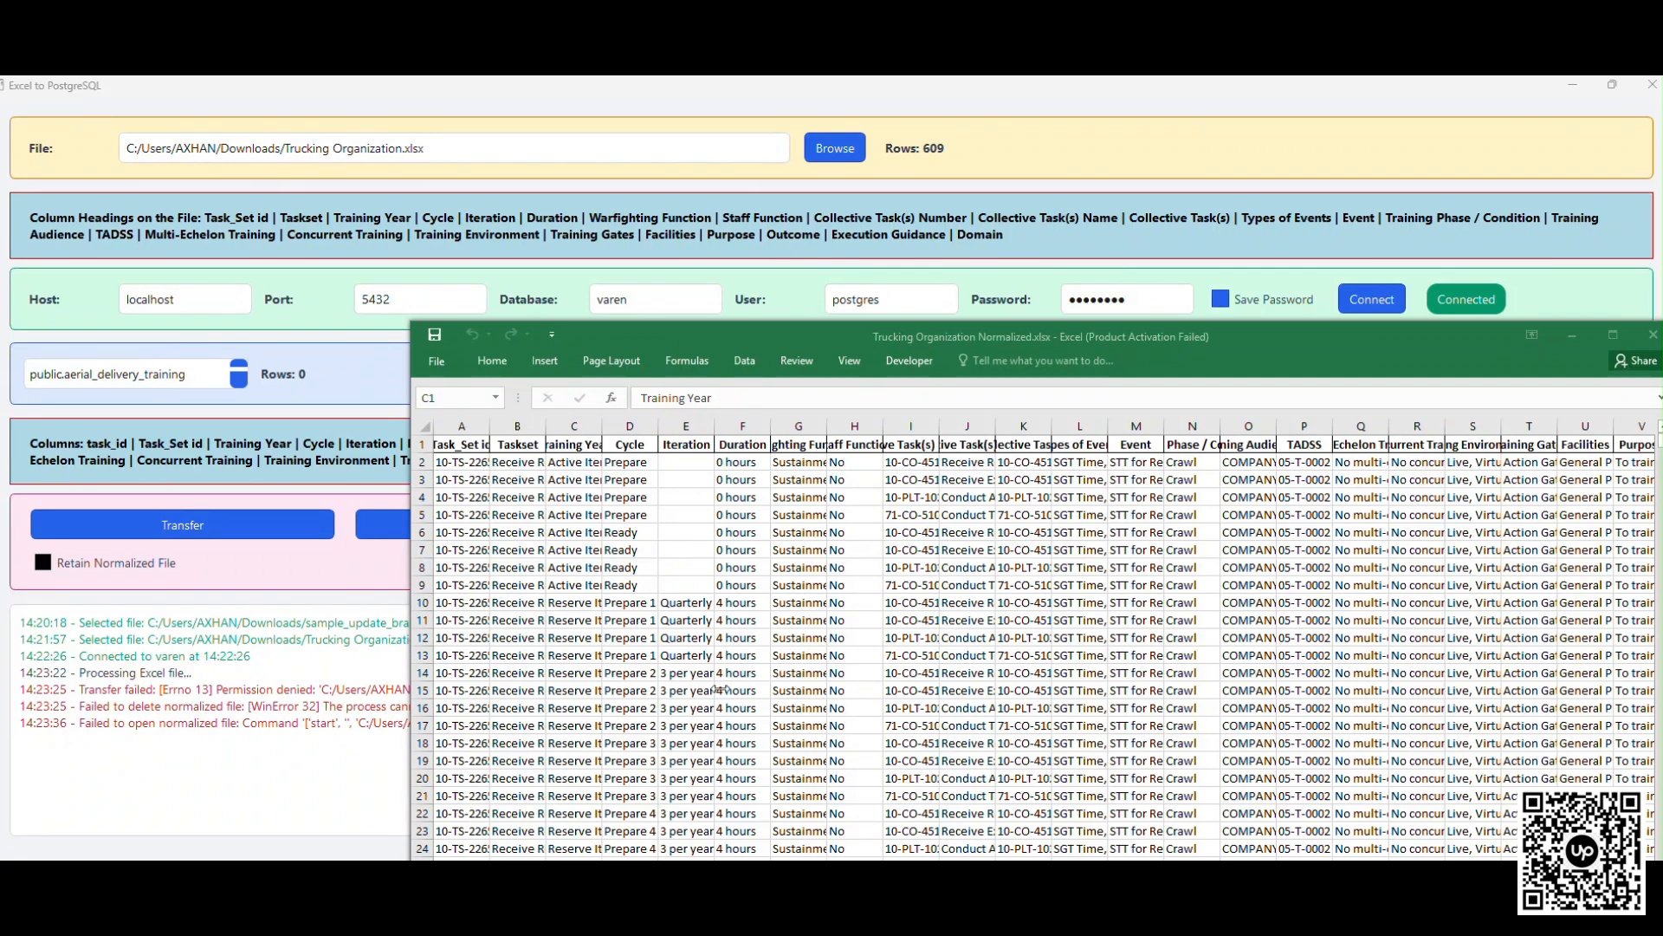
left_click(437, 360)
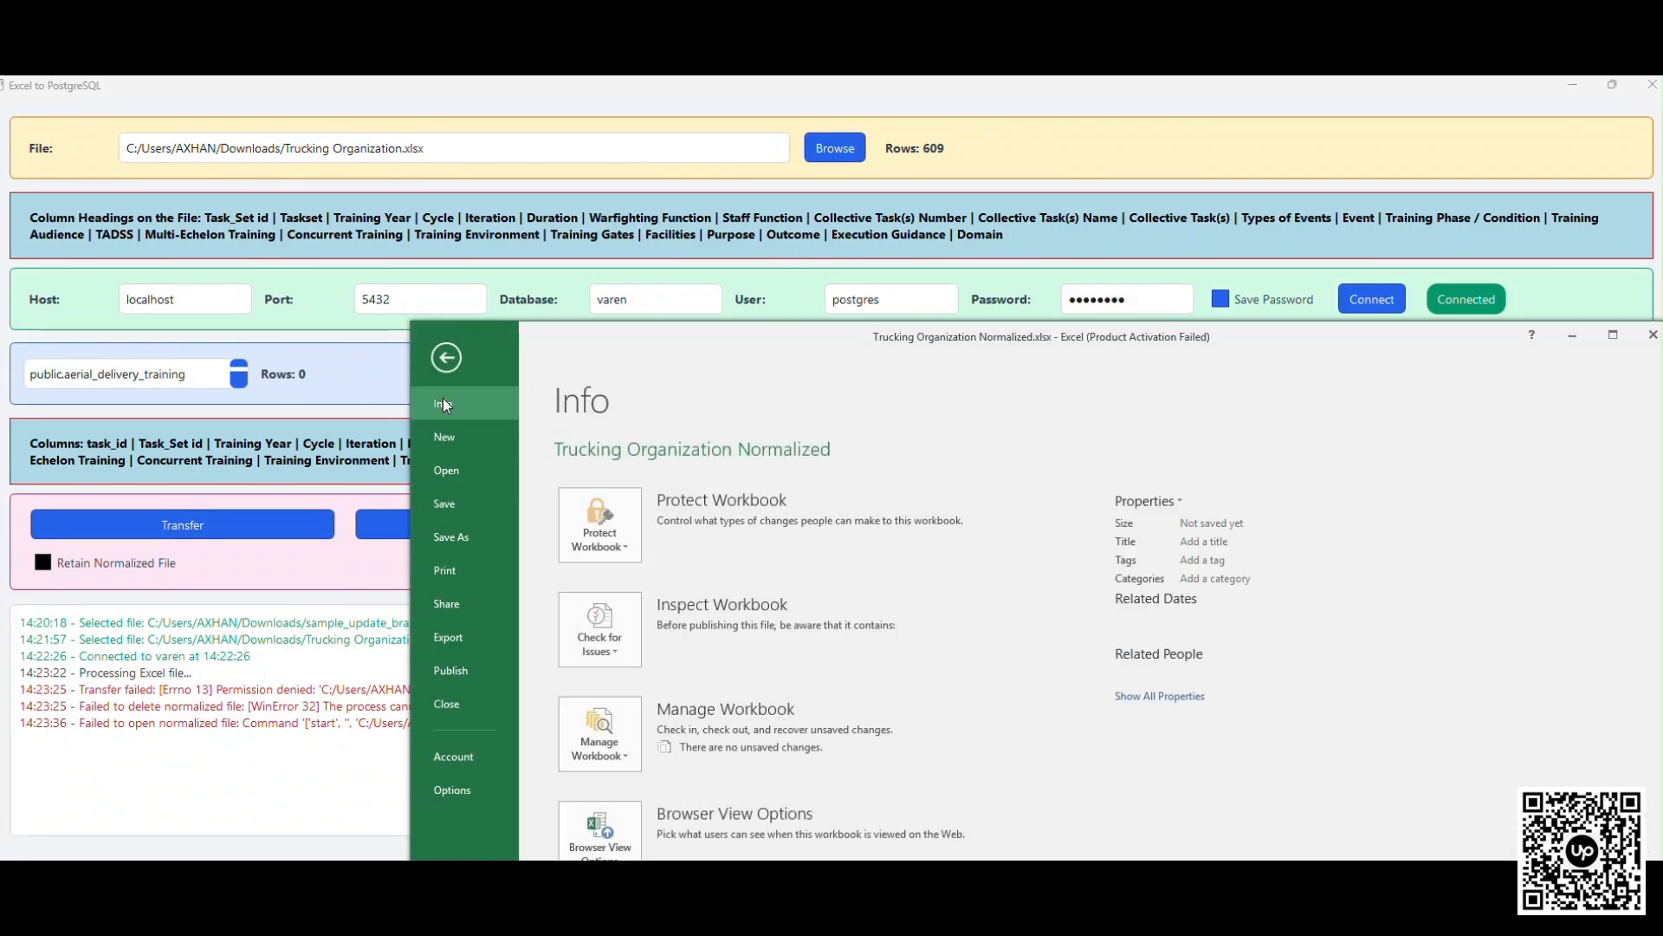
left_click(445, 700)
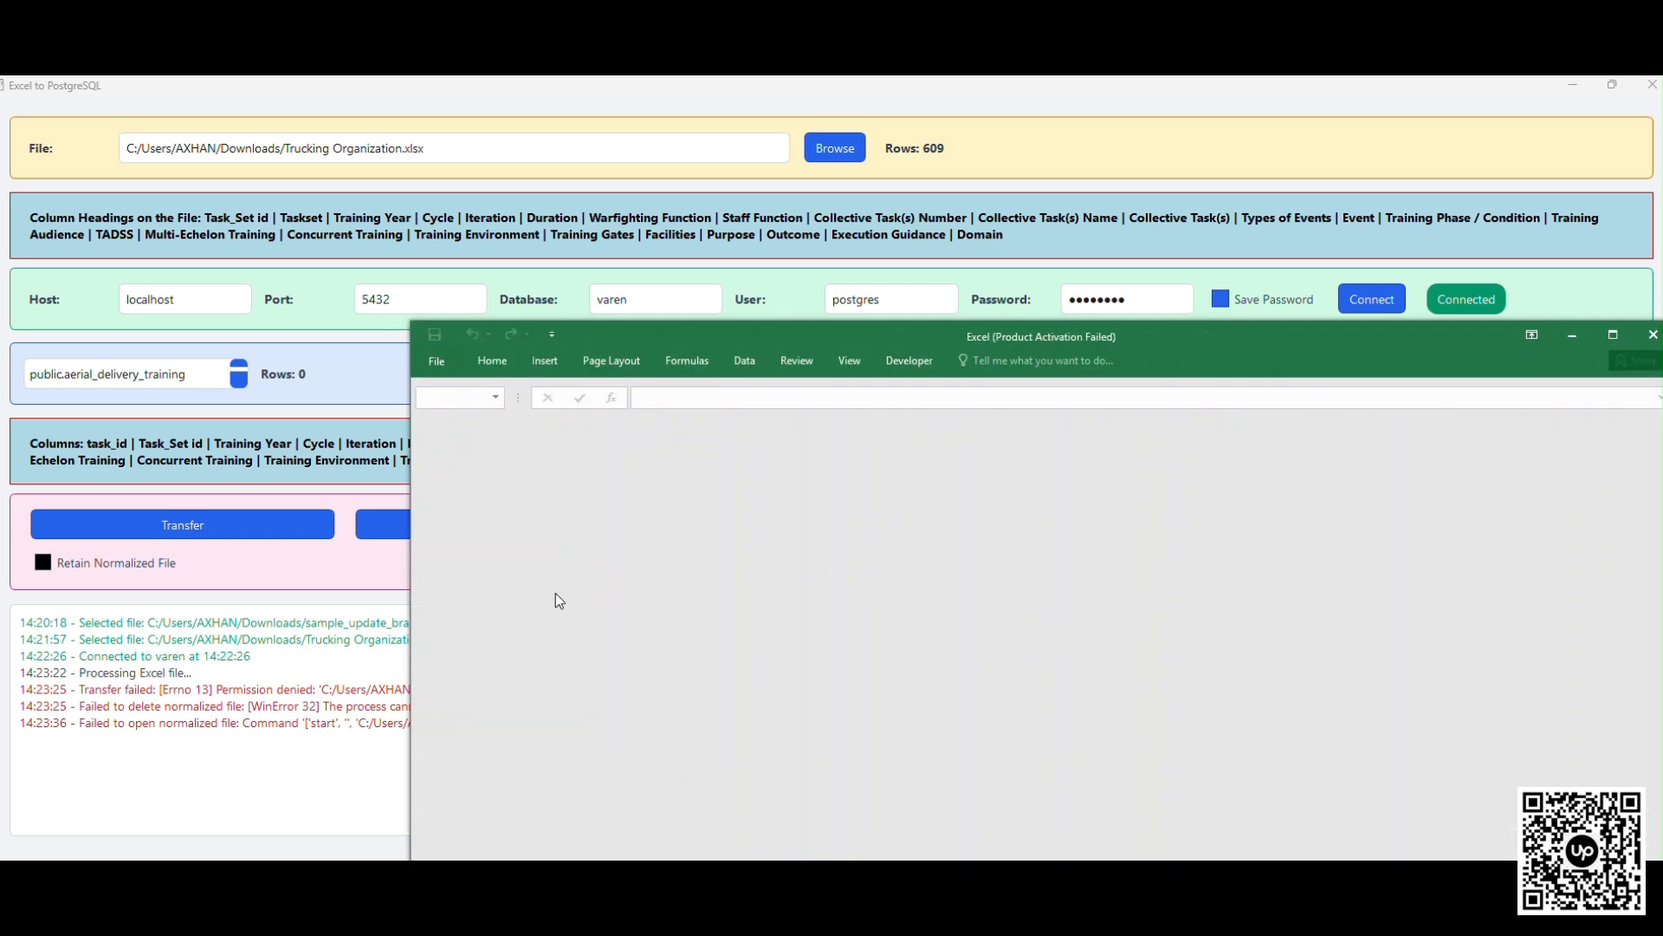
left_click(1650, 333)
- Retry the transfer into public.aerial_delivery_training and examine the latest log entry about the column counts
left_click(179, 534)
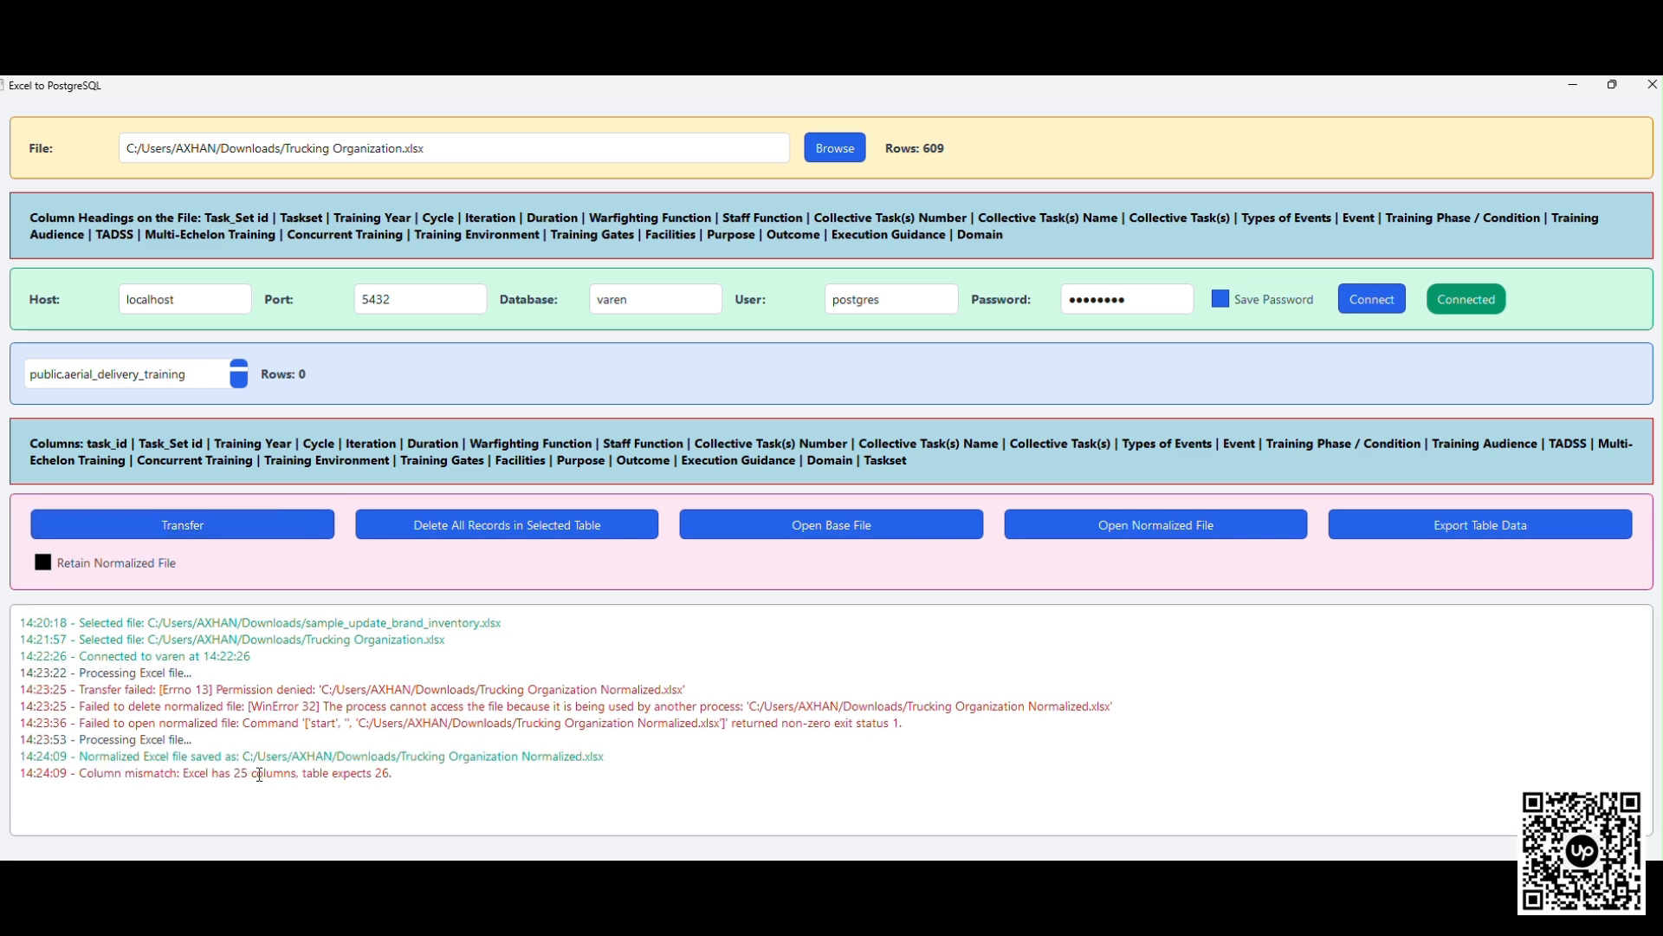
left_click_drag(403, 774, 78, 772)
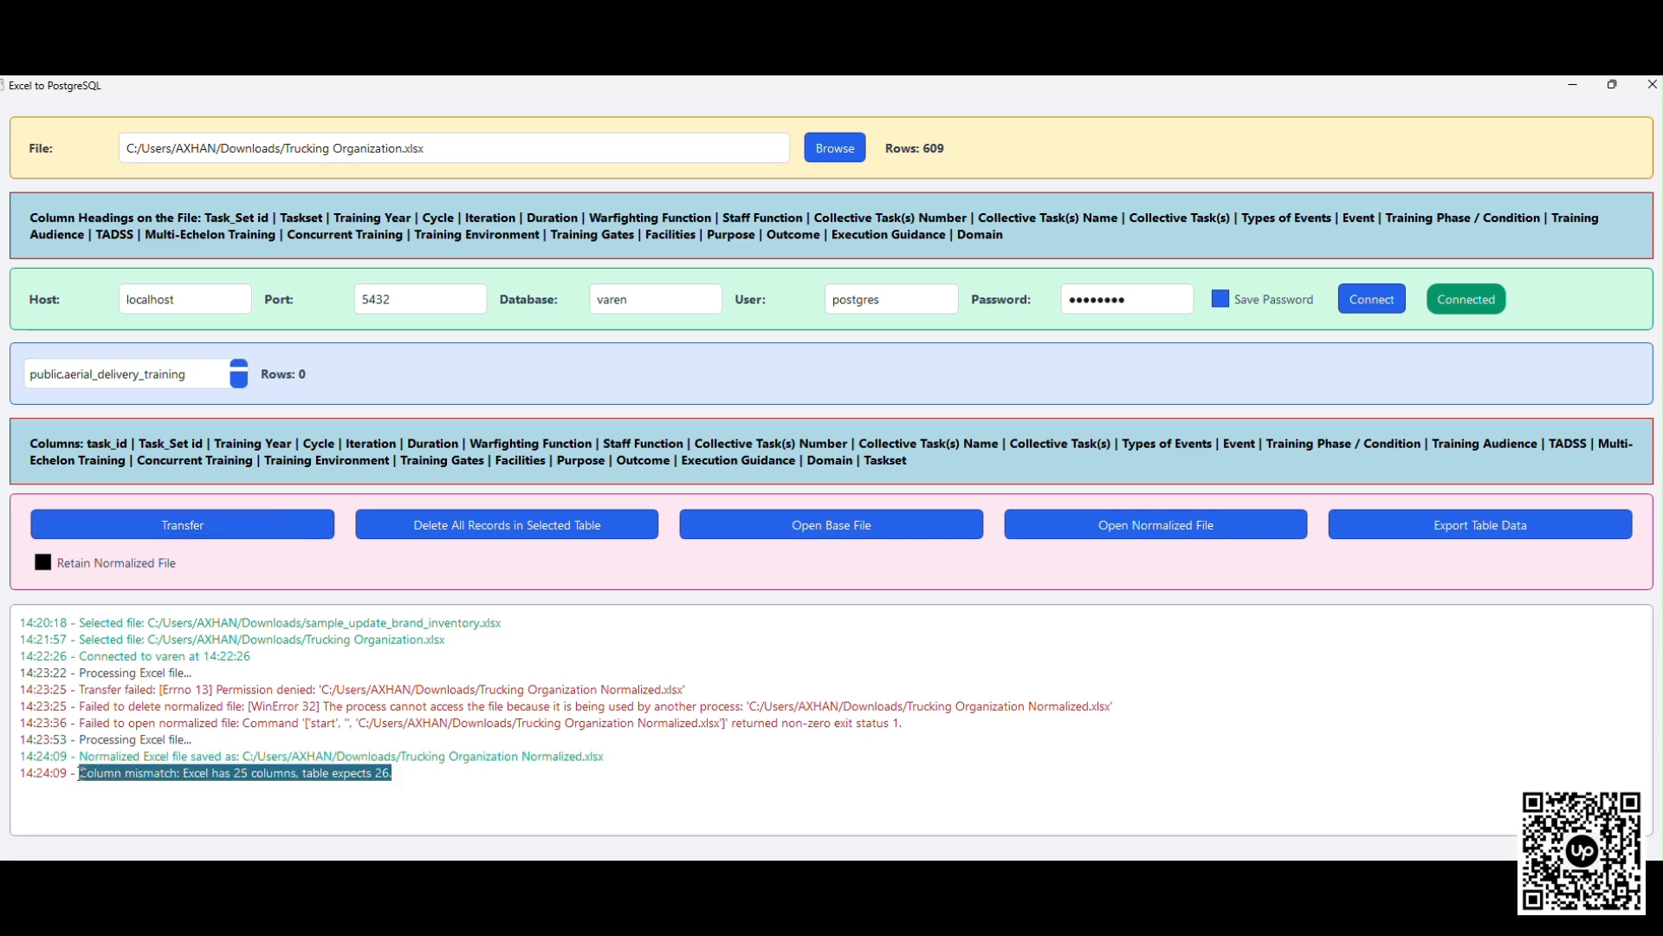
left_click(185, 783)
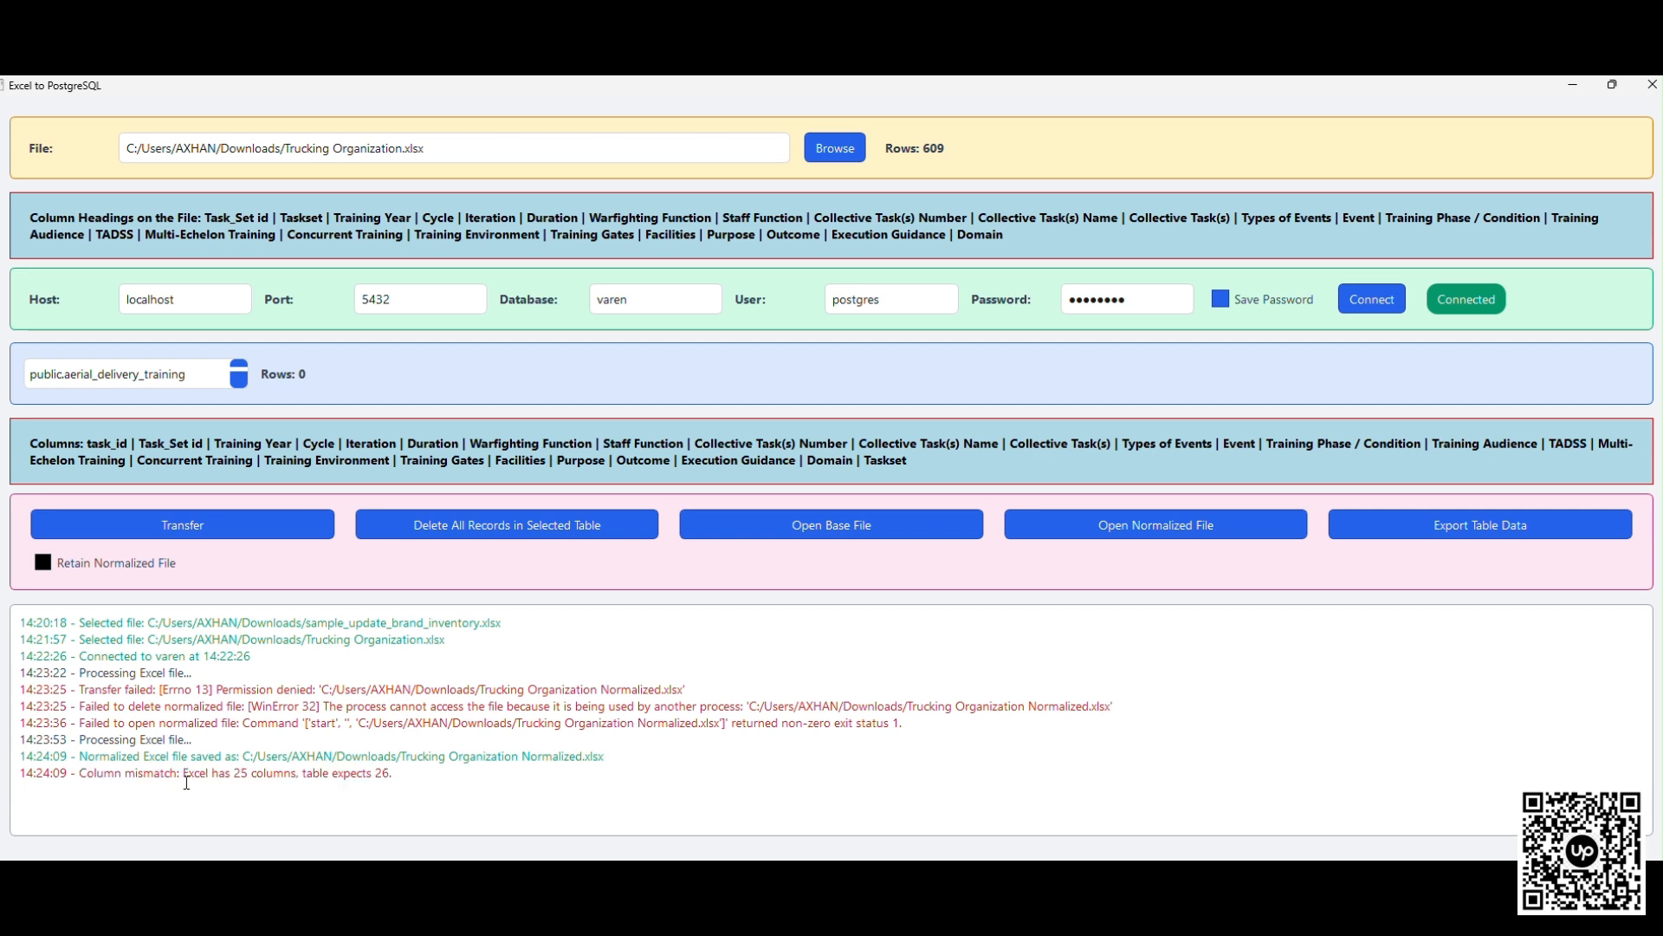
left_click_drag(184, 773, 394, 772)
left_click(405, 771)
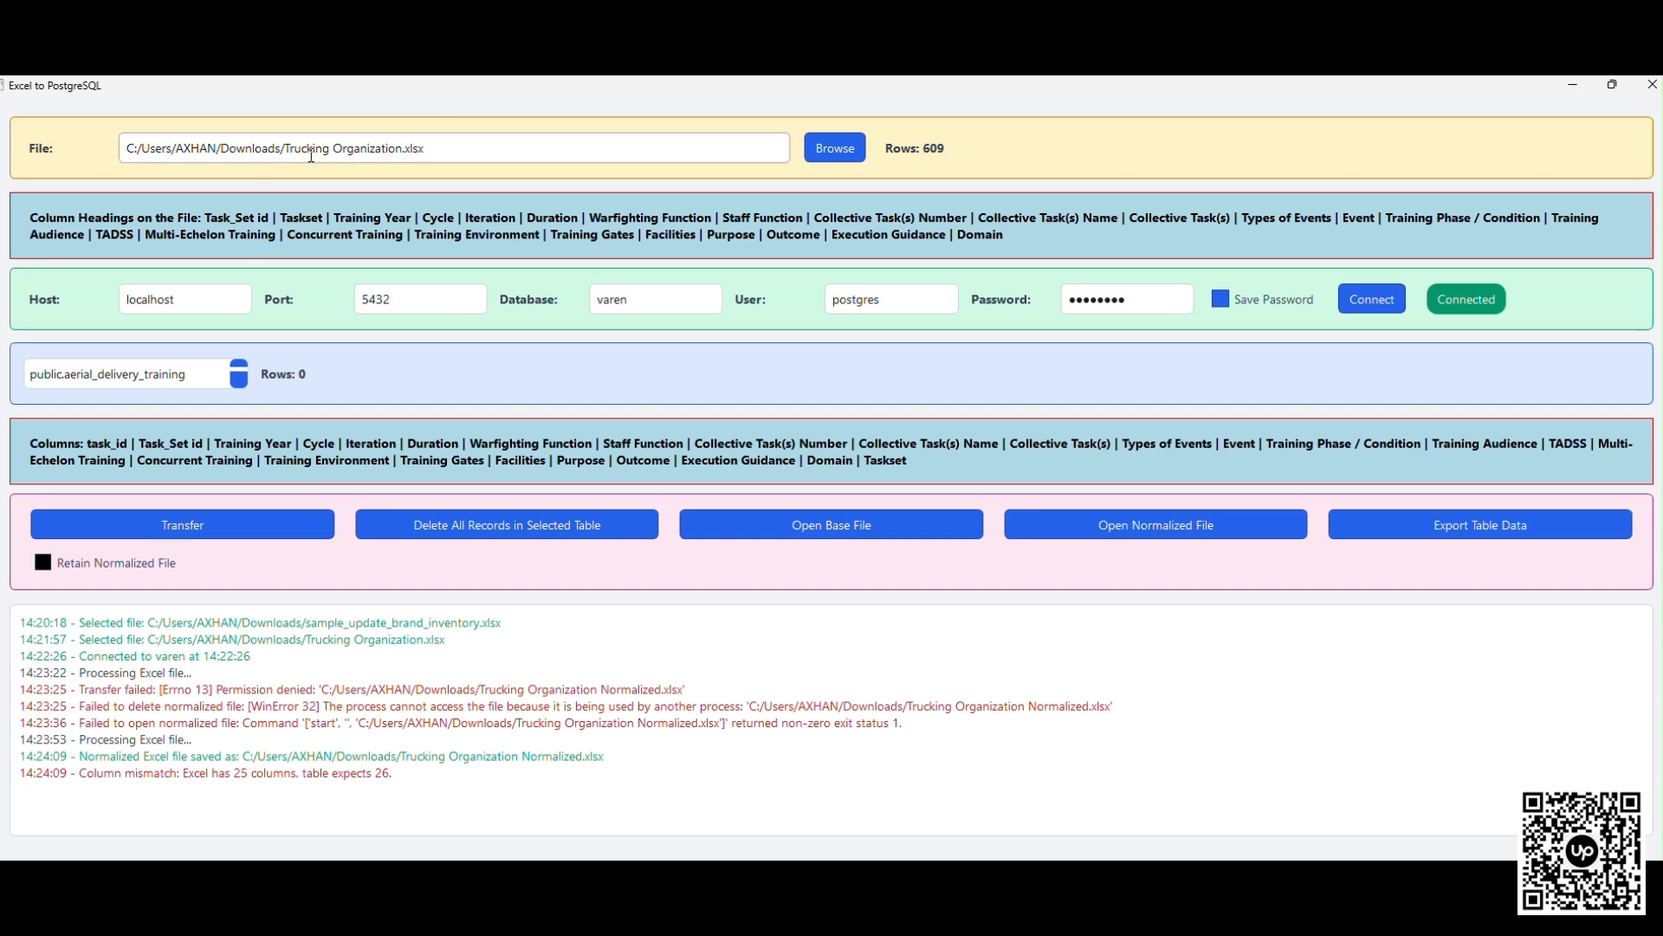
- Choose public.tbl_data2 as the target table, enable retaining the normalized file, and transfer the Excel data into it
left_click(166, 374)
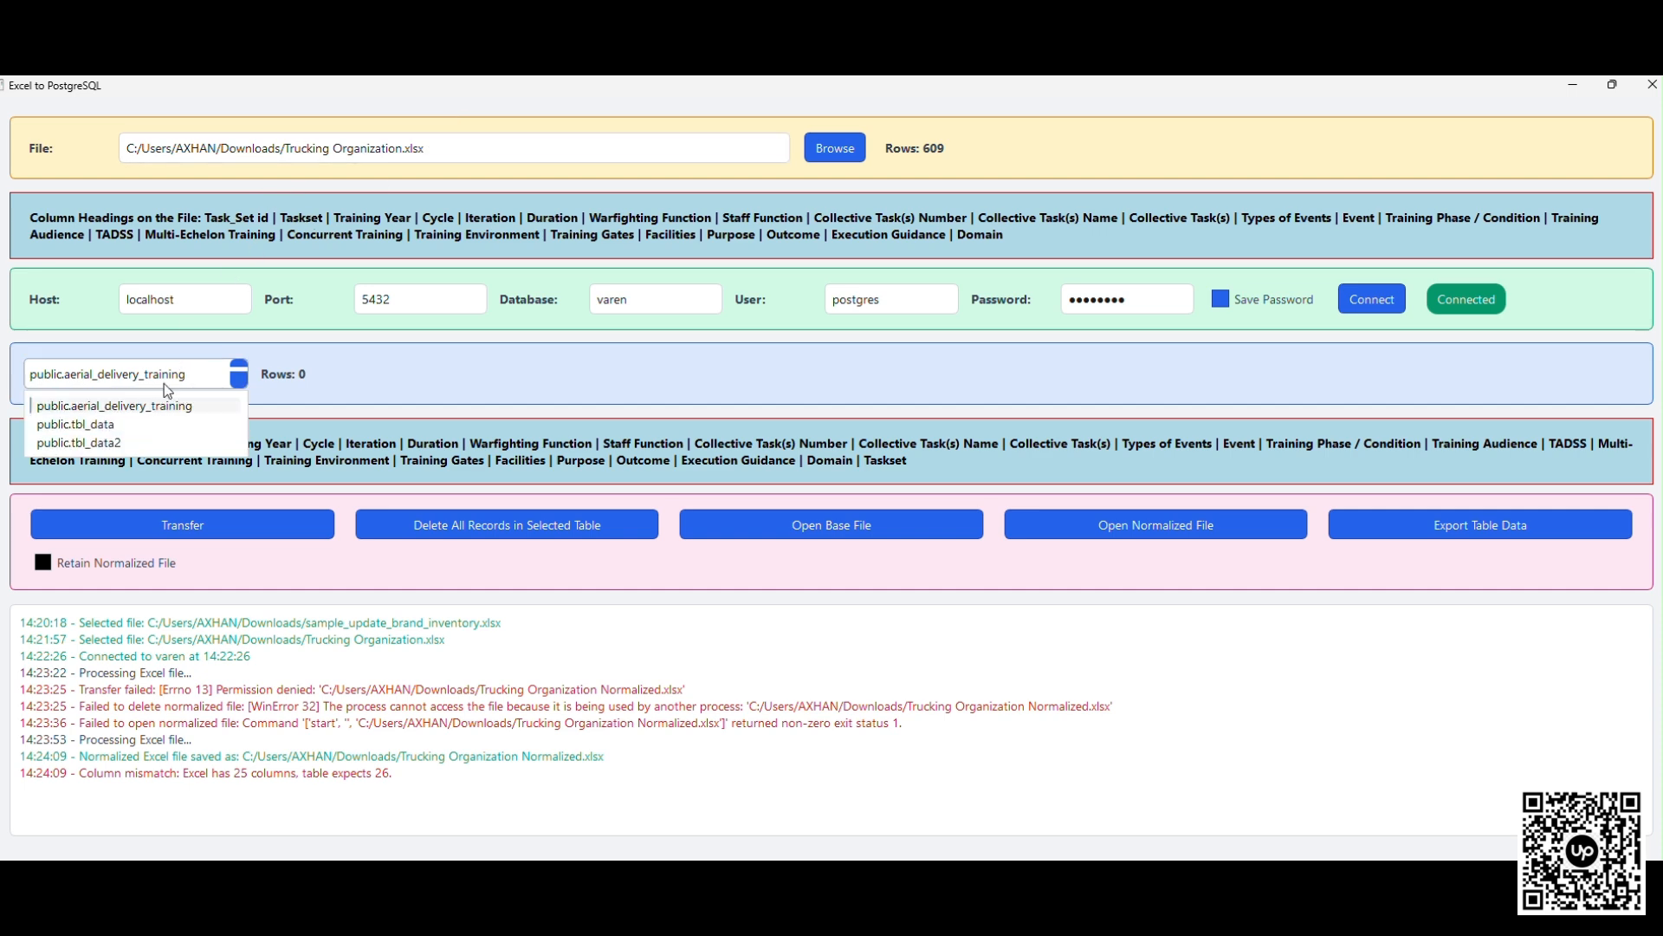
left_click(140, 425)
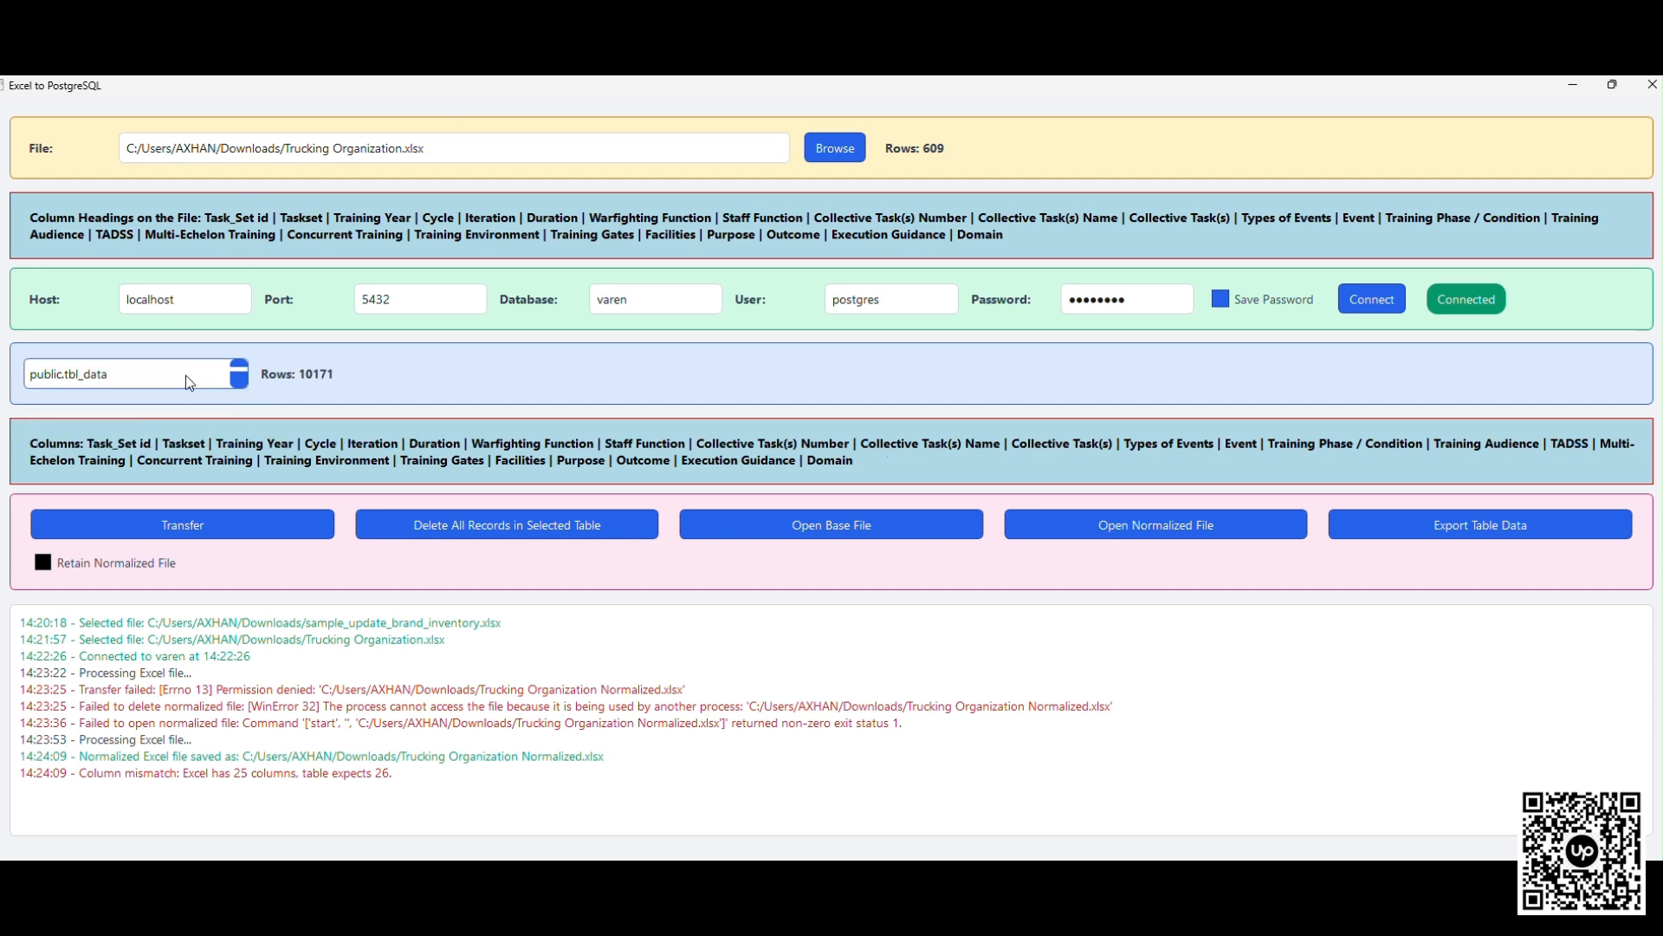
left_click(185, 376)
left_click(152, 445)
left_click(75, 574)
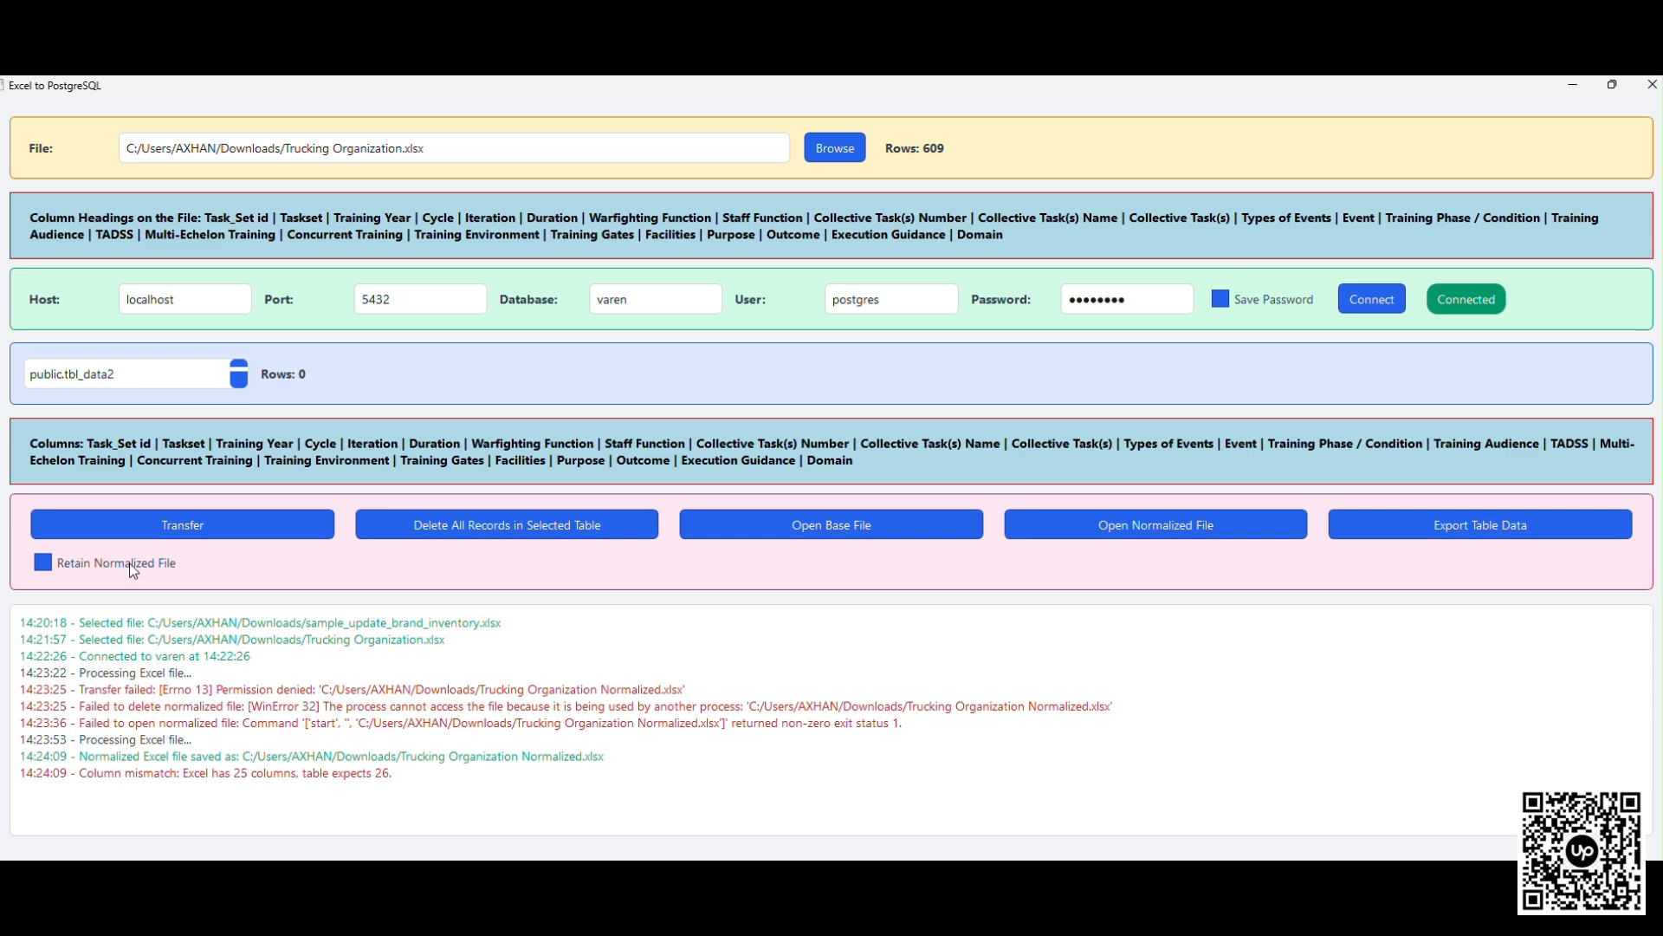
left_click(237, 528)
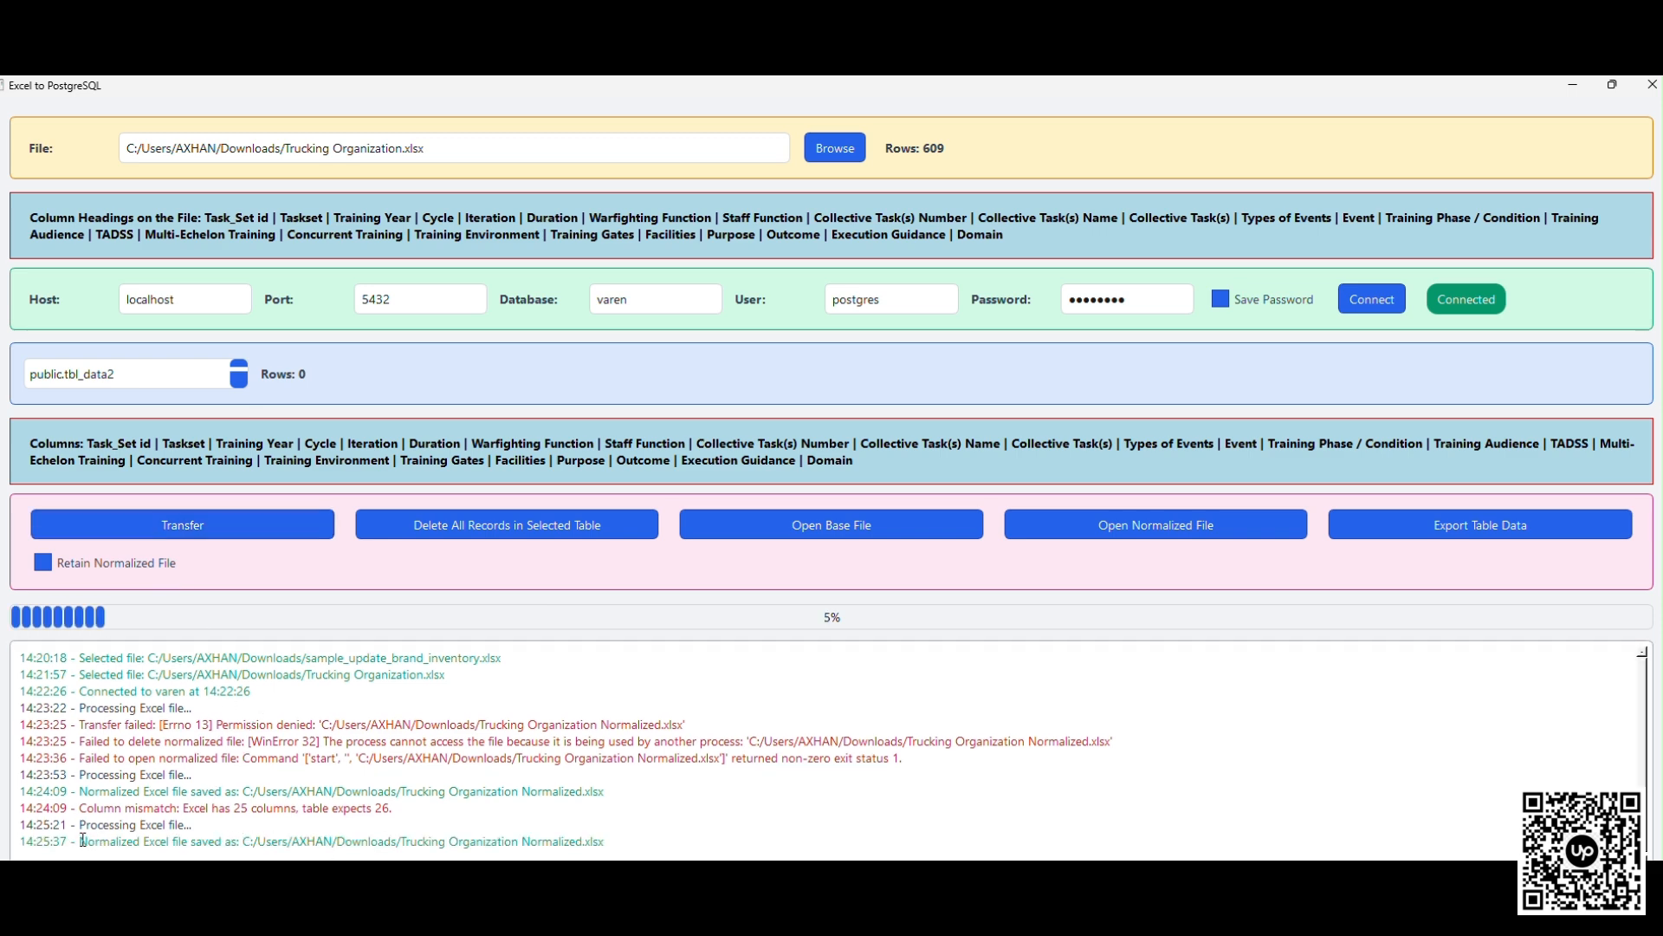
- Examine the log entries for the saved normalized file and for the rows inserted by the transfer
left_click_drag(82, 840, 617, 840)
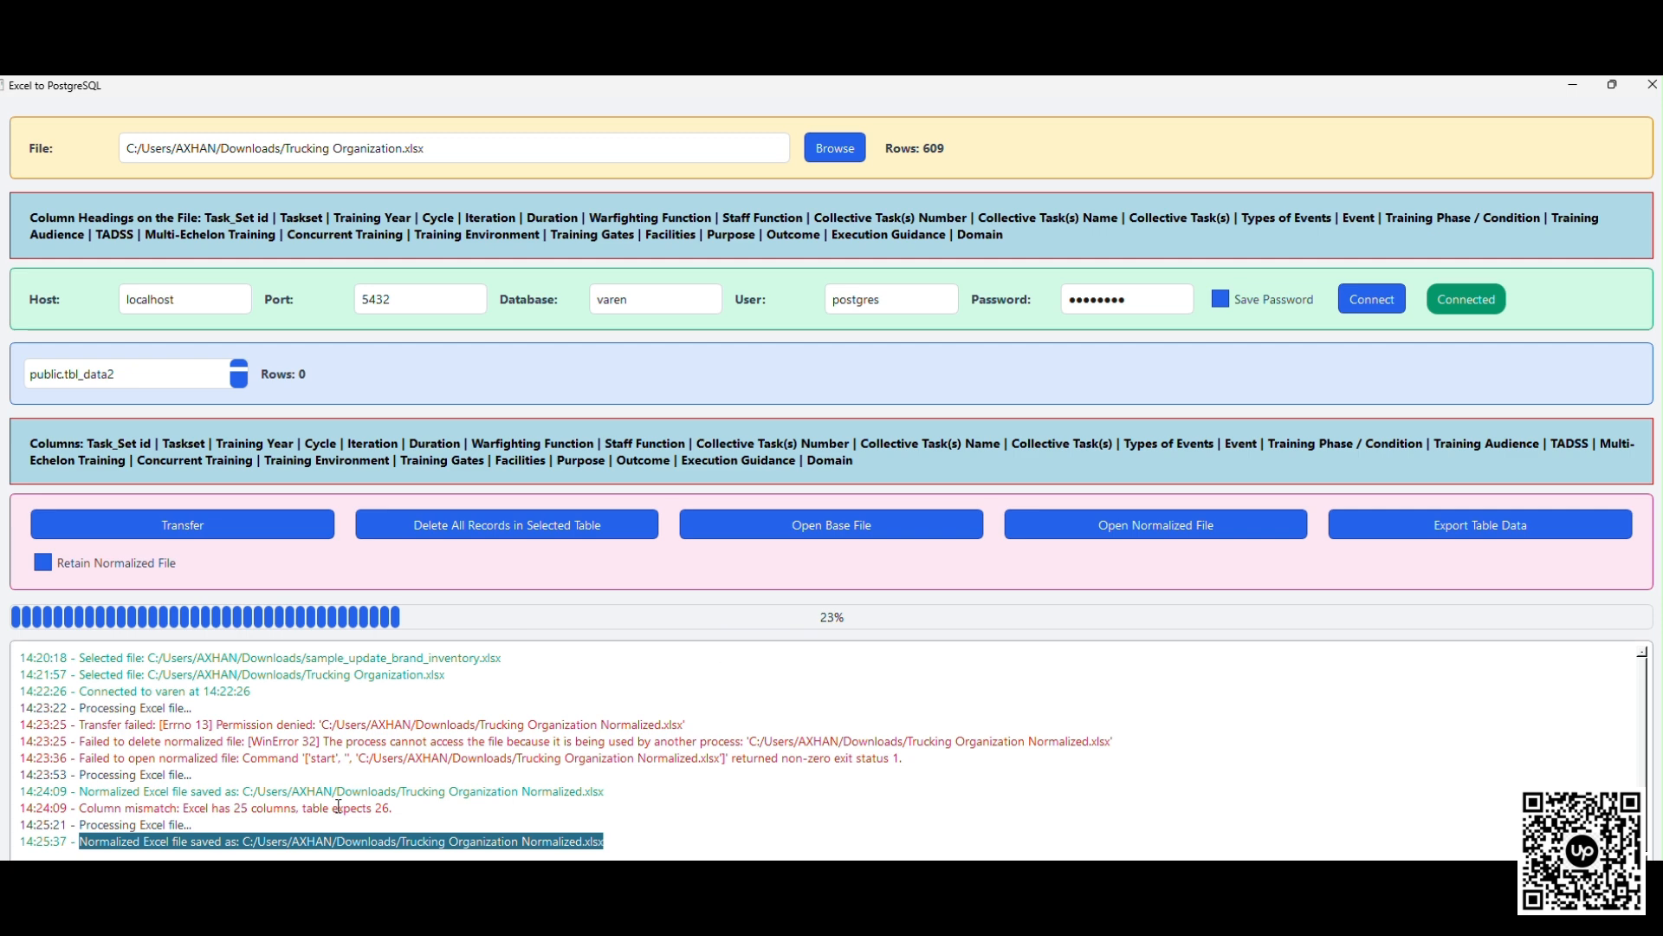
left_click(657, 839)
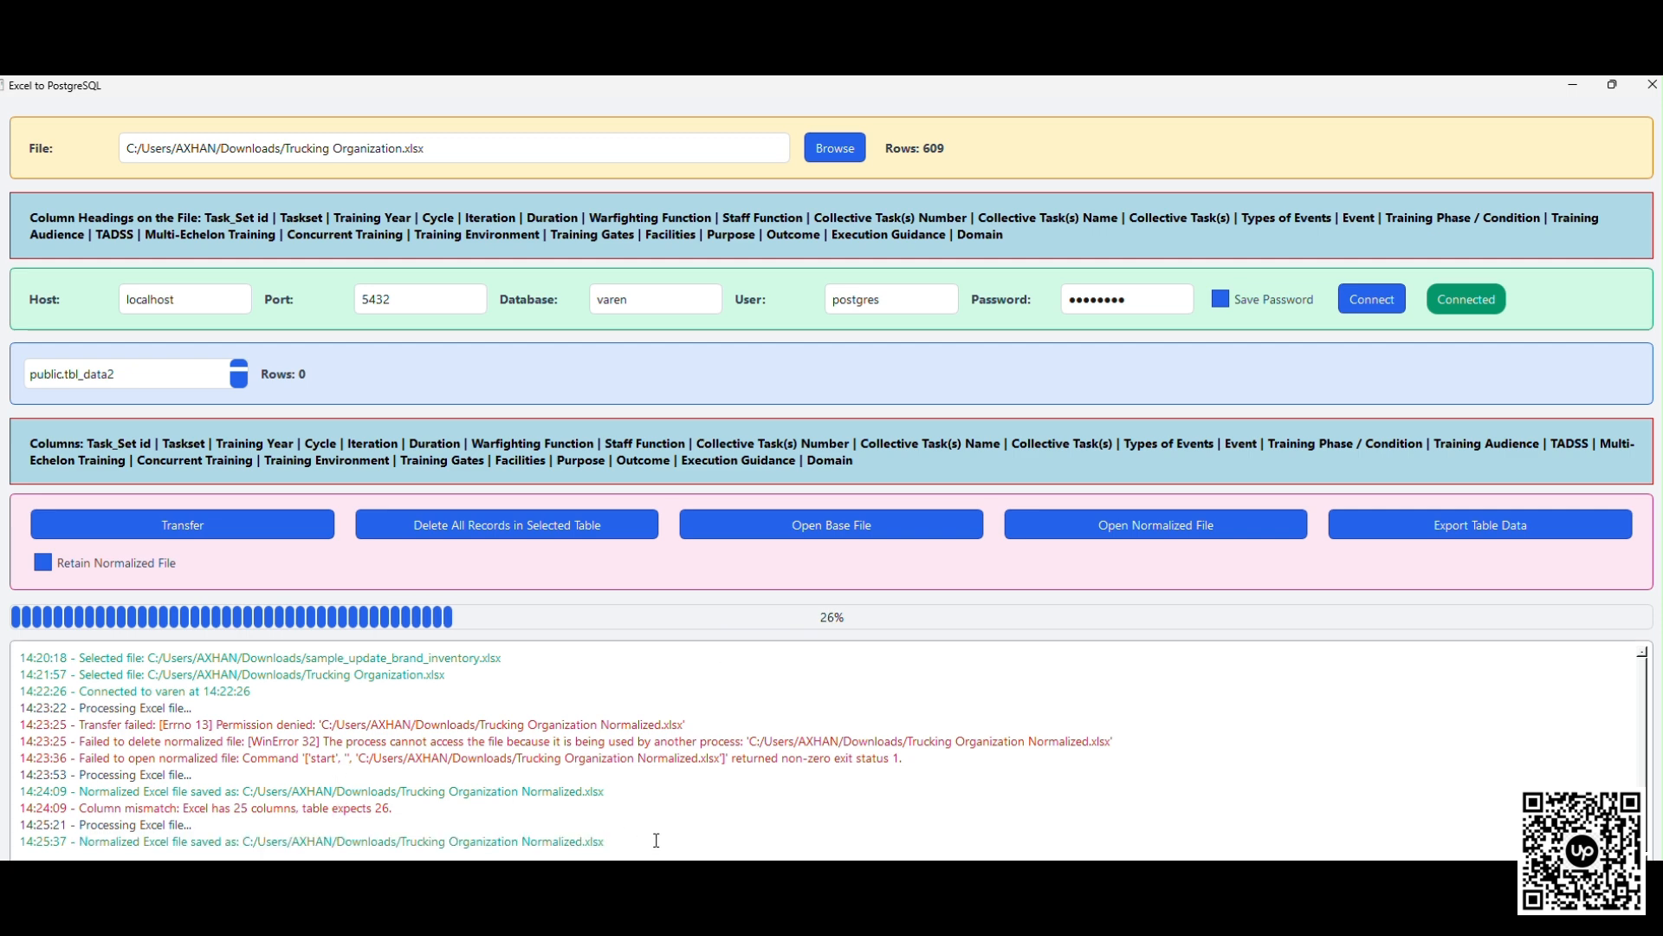
left_click_drag(656, 840, 161, 781)
left_click(161, 782)
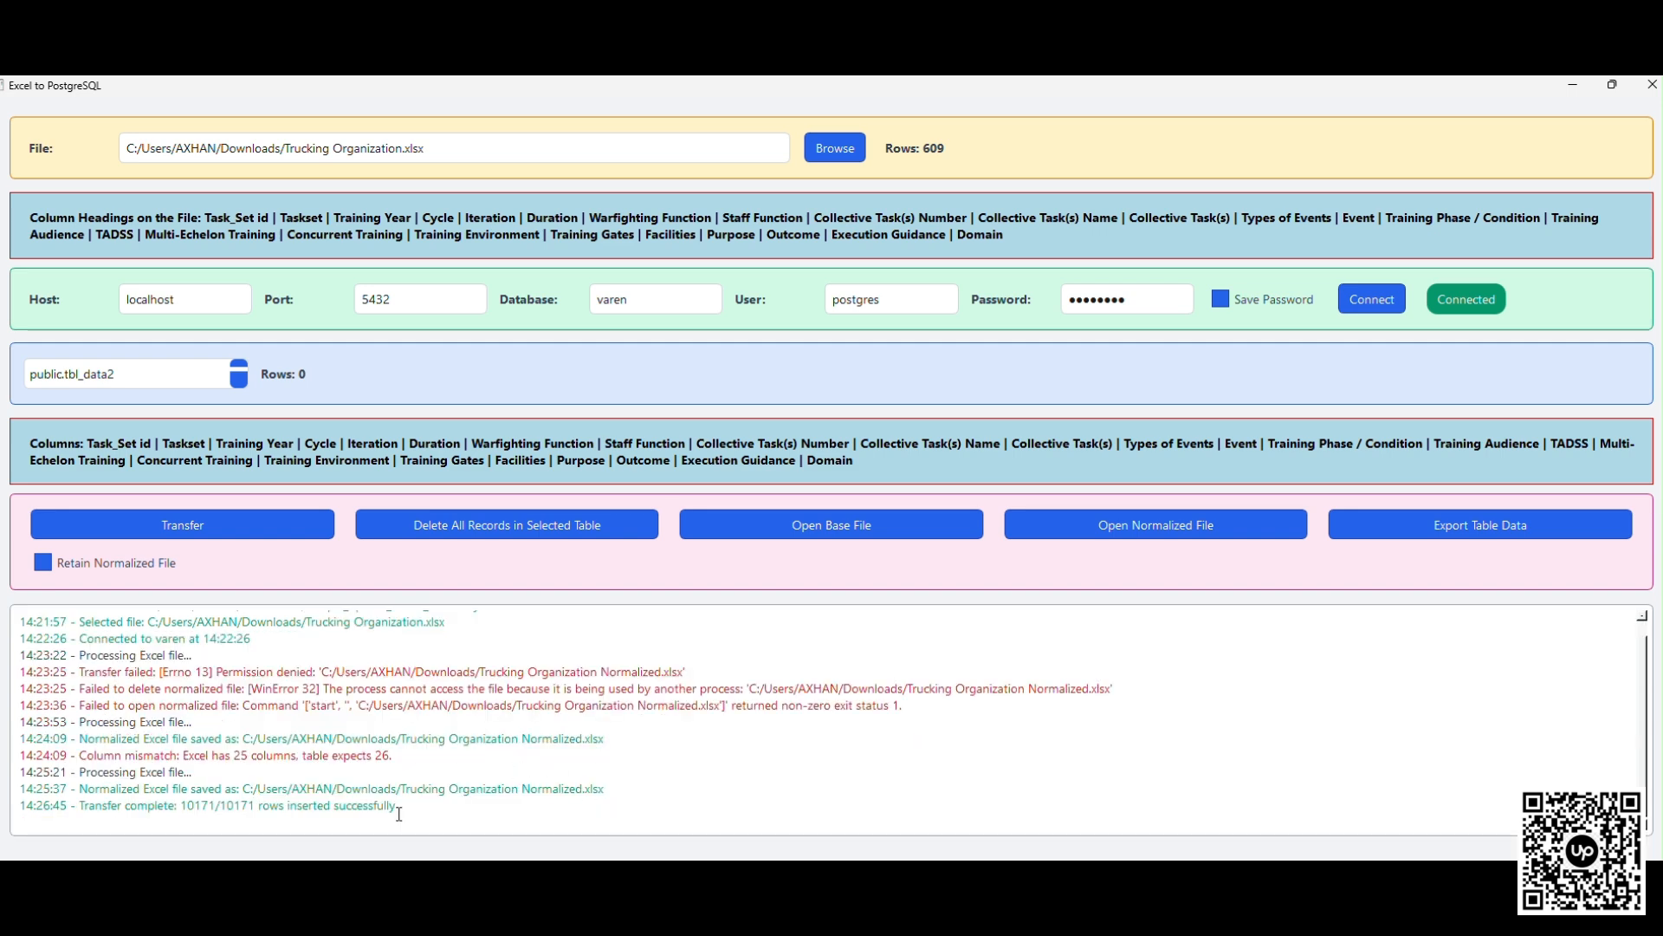
left_click_drag(410, 800, 80, 805)
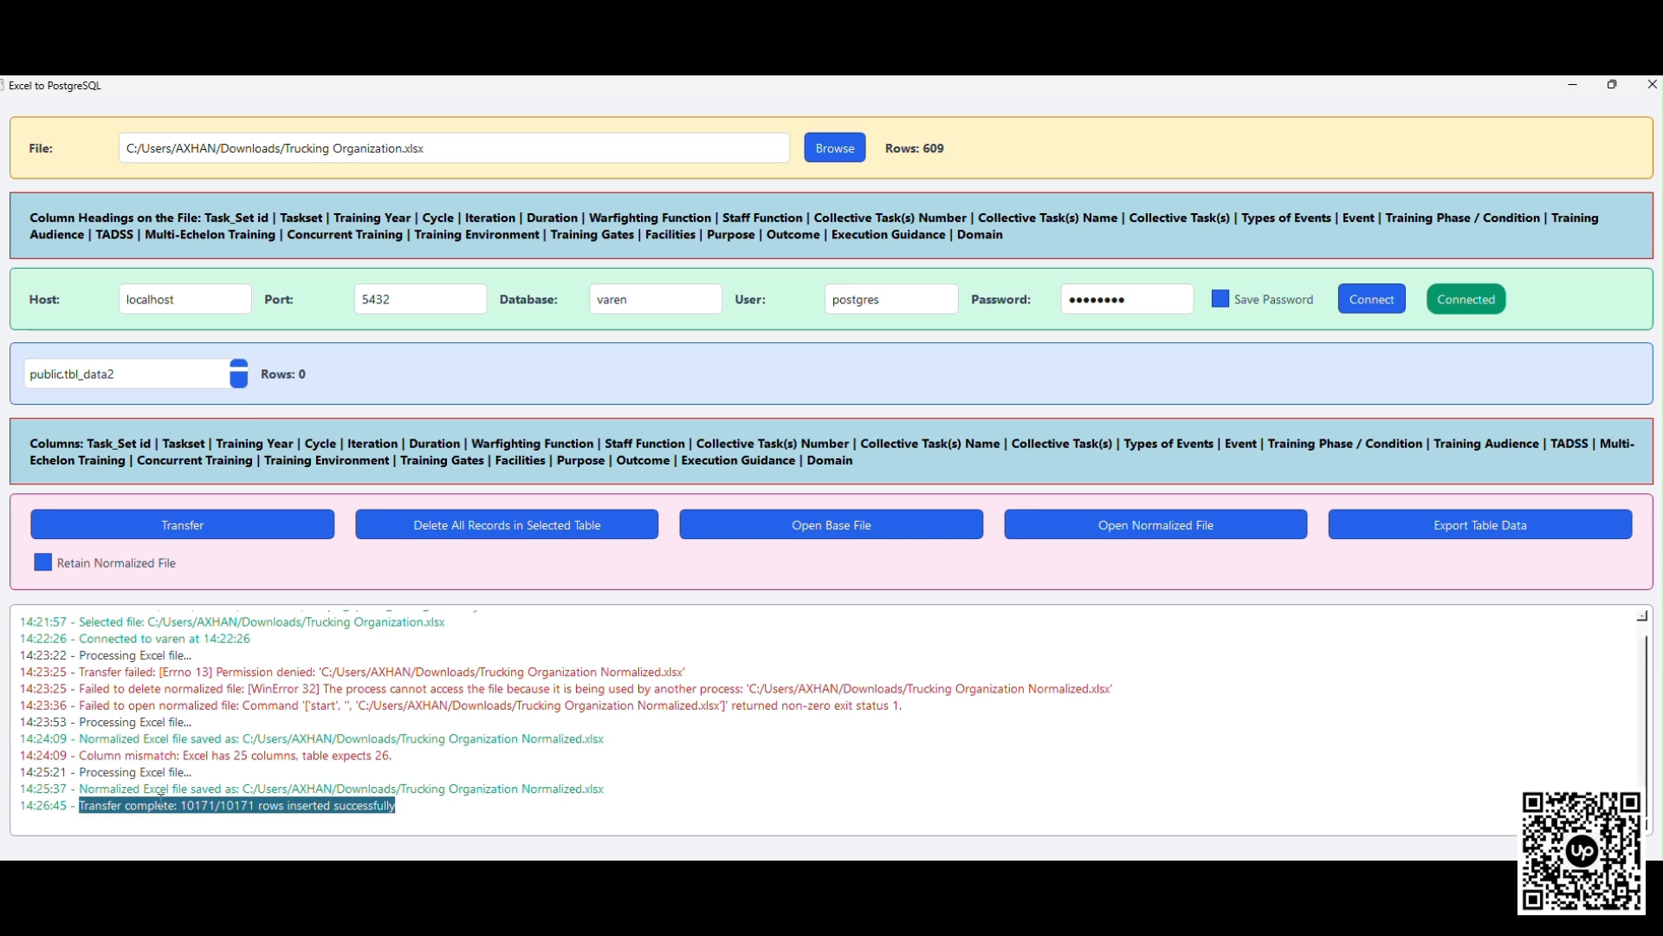
left_click(174, 807)
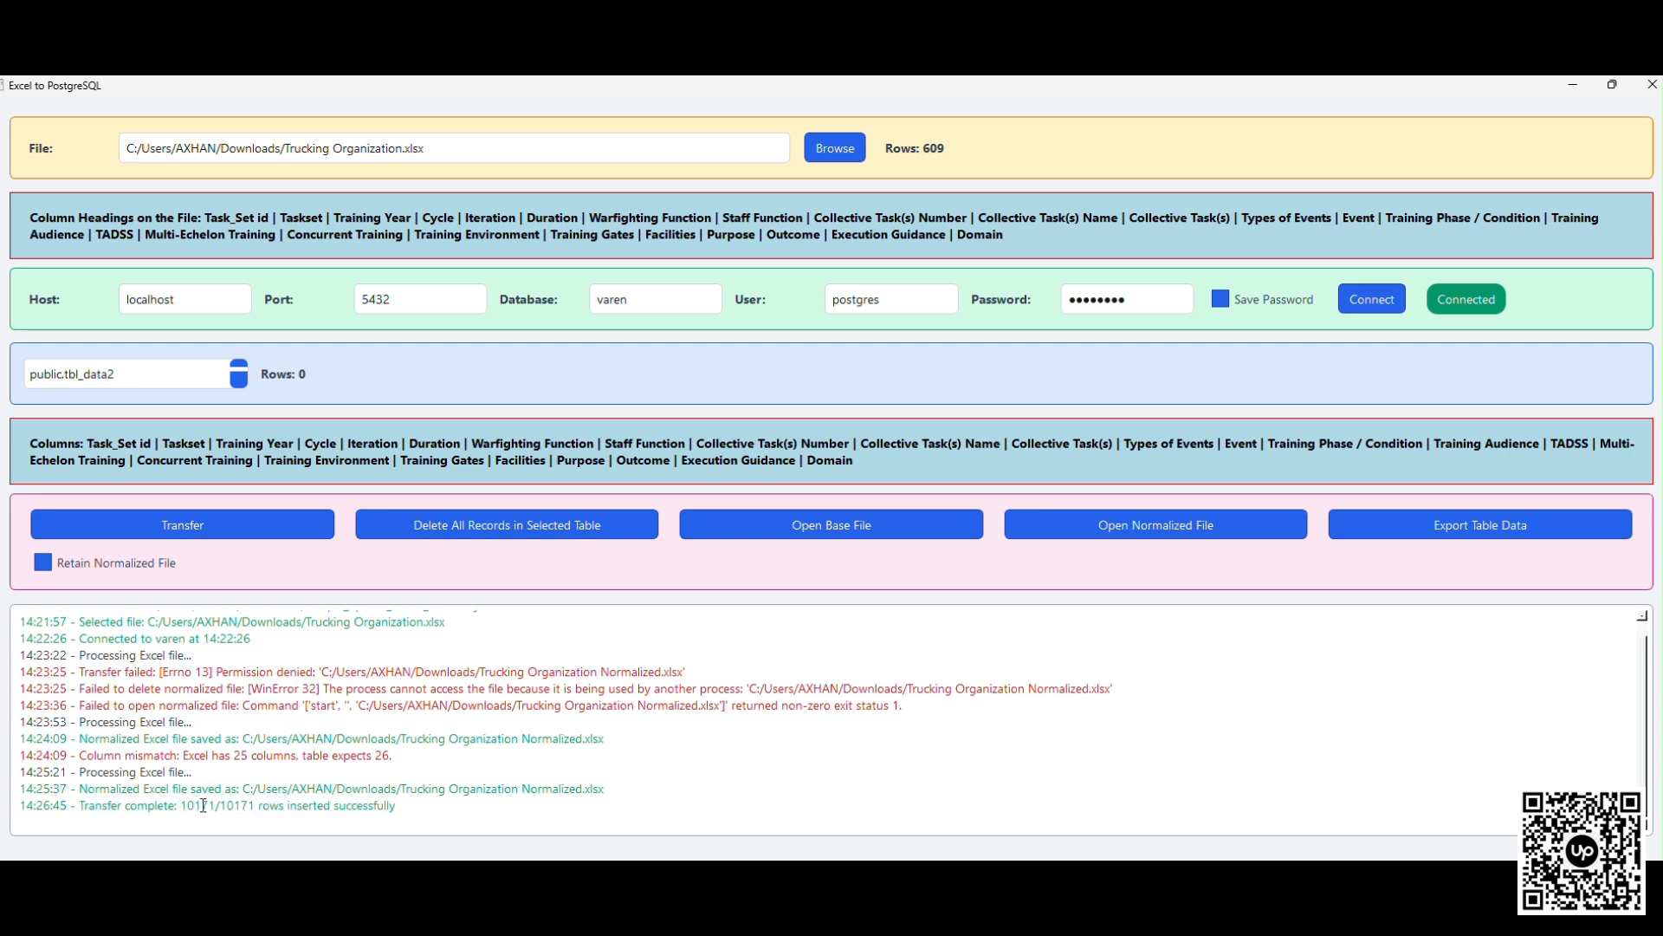
left_click_drag(255, 806, 174, 805)
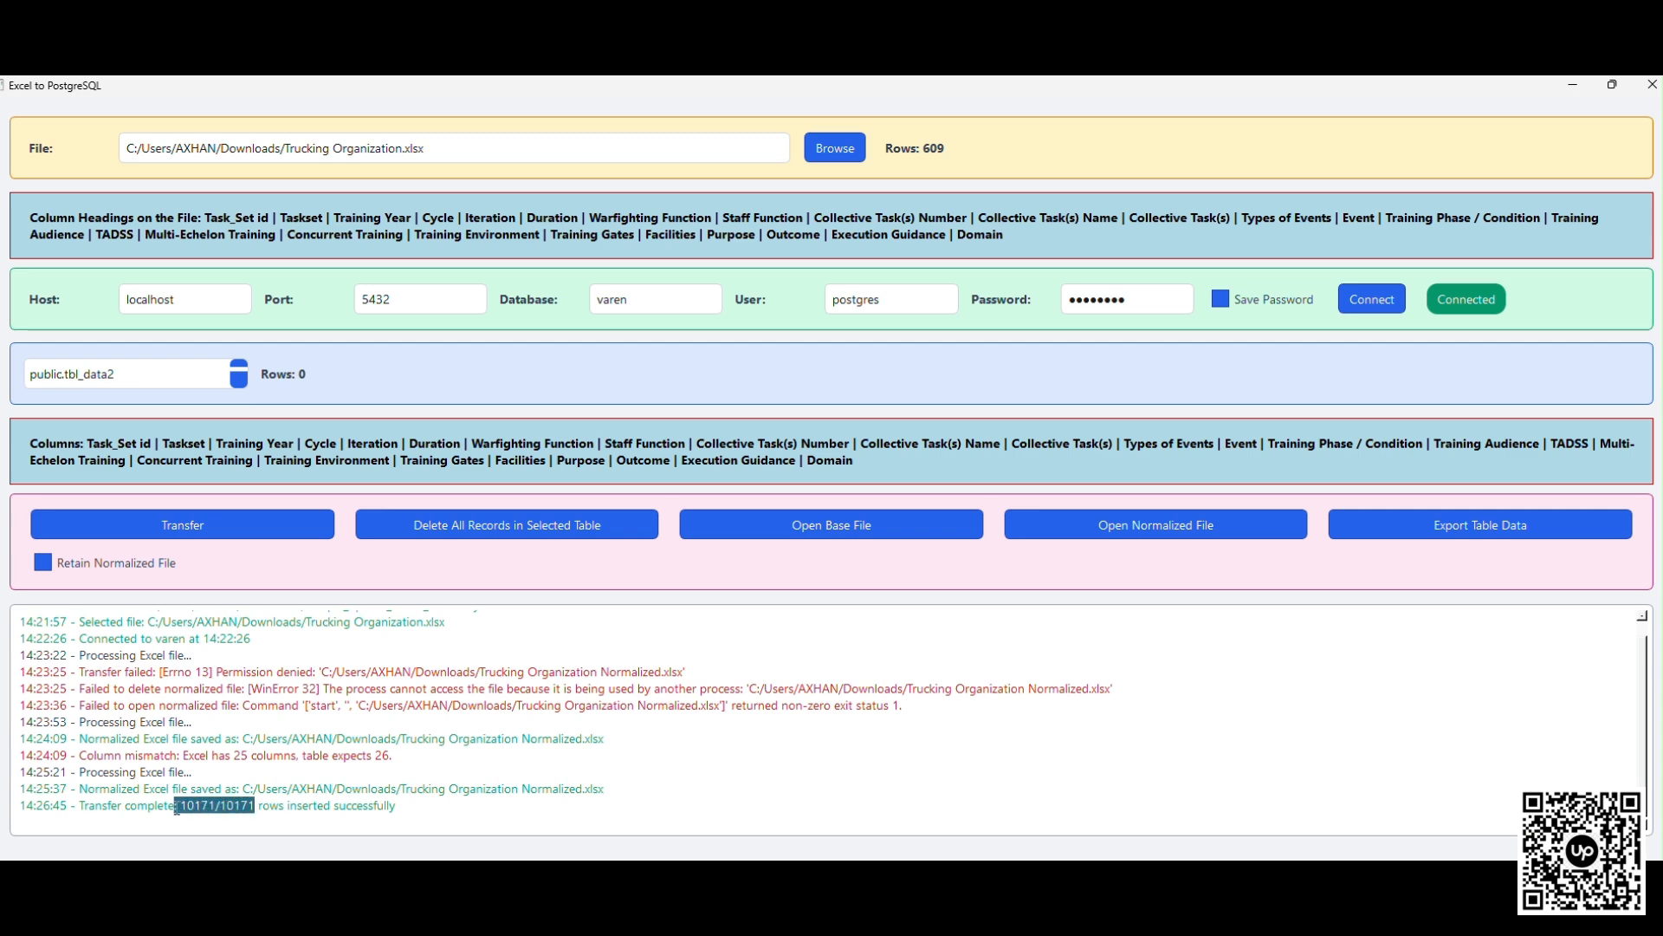
left_click(411, 805)
left_click_drag(183, 806, 409, 801)
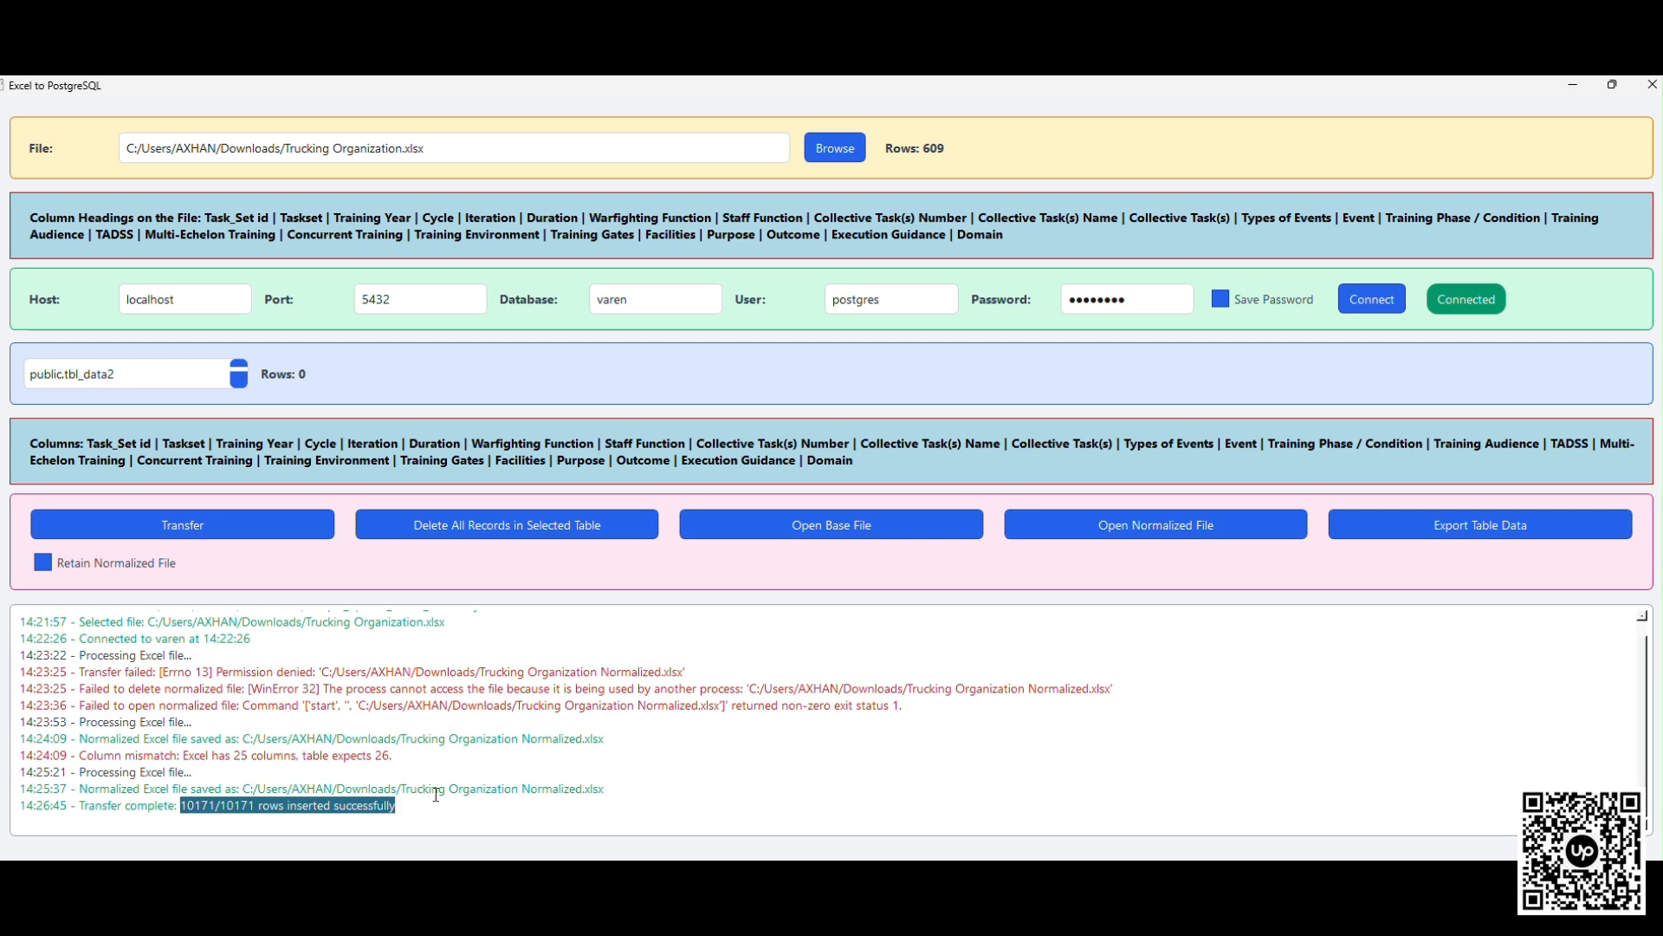
left_click(404, 806)
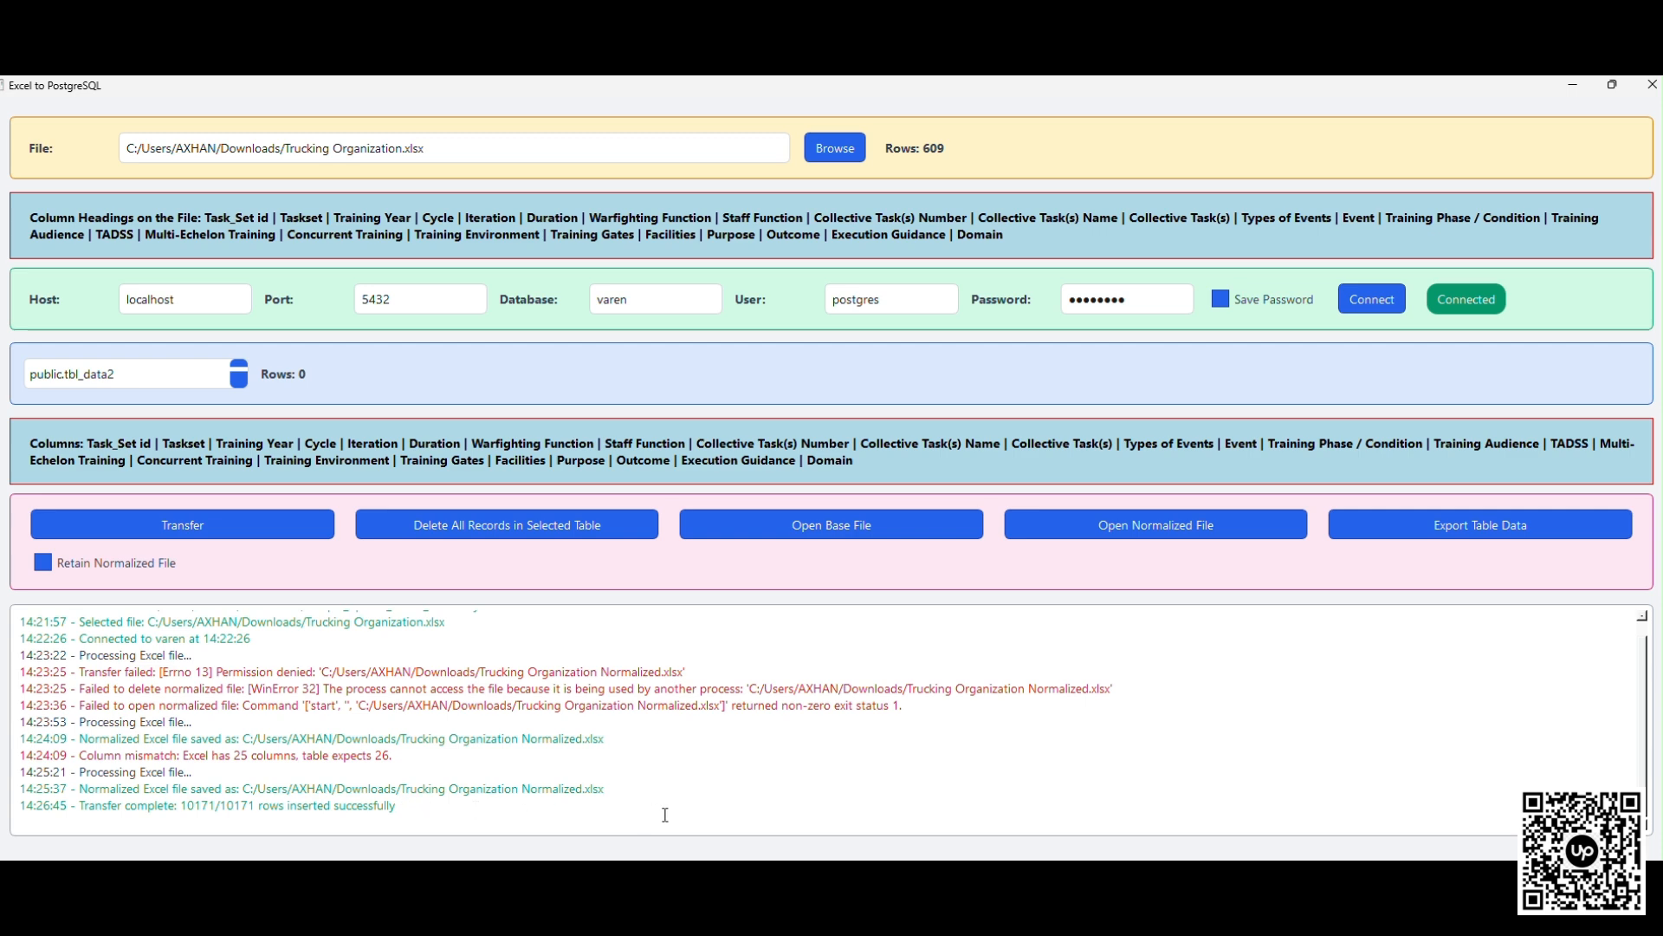